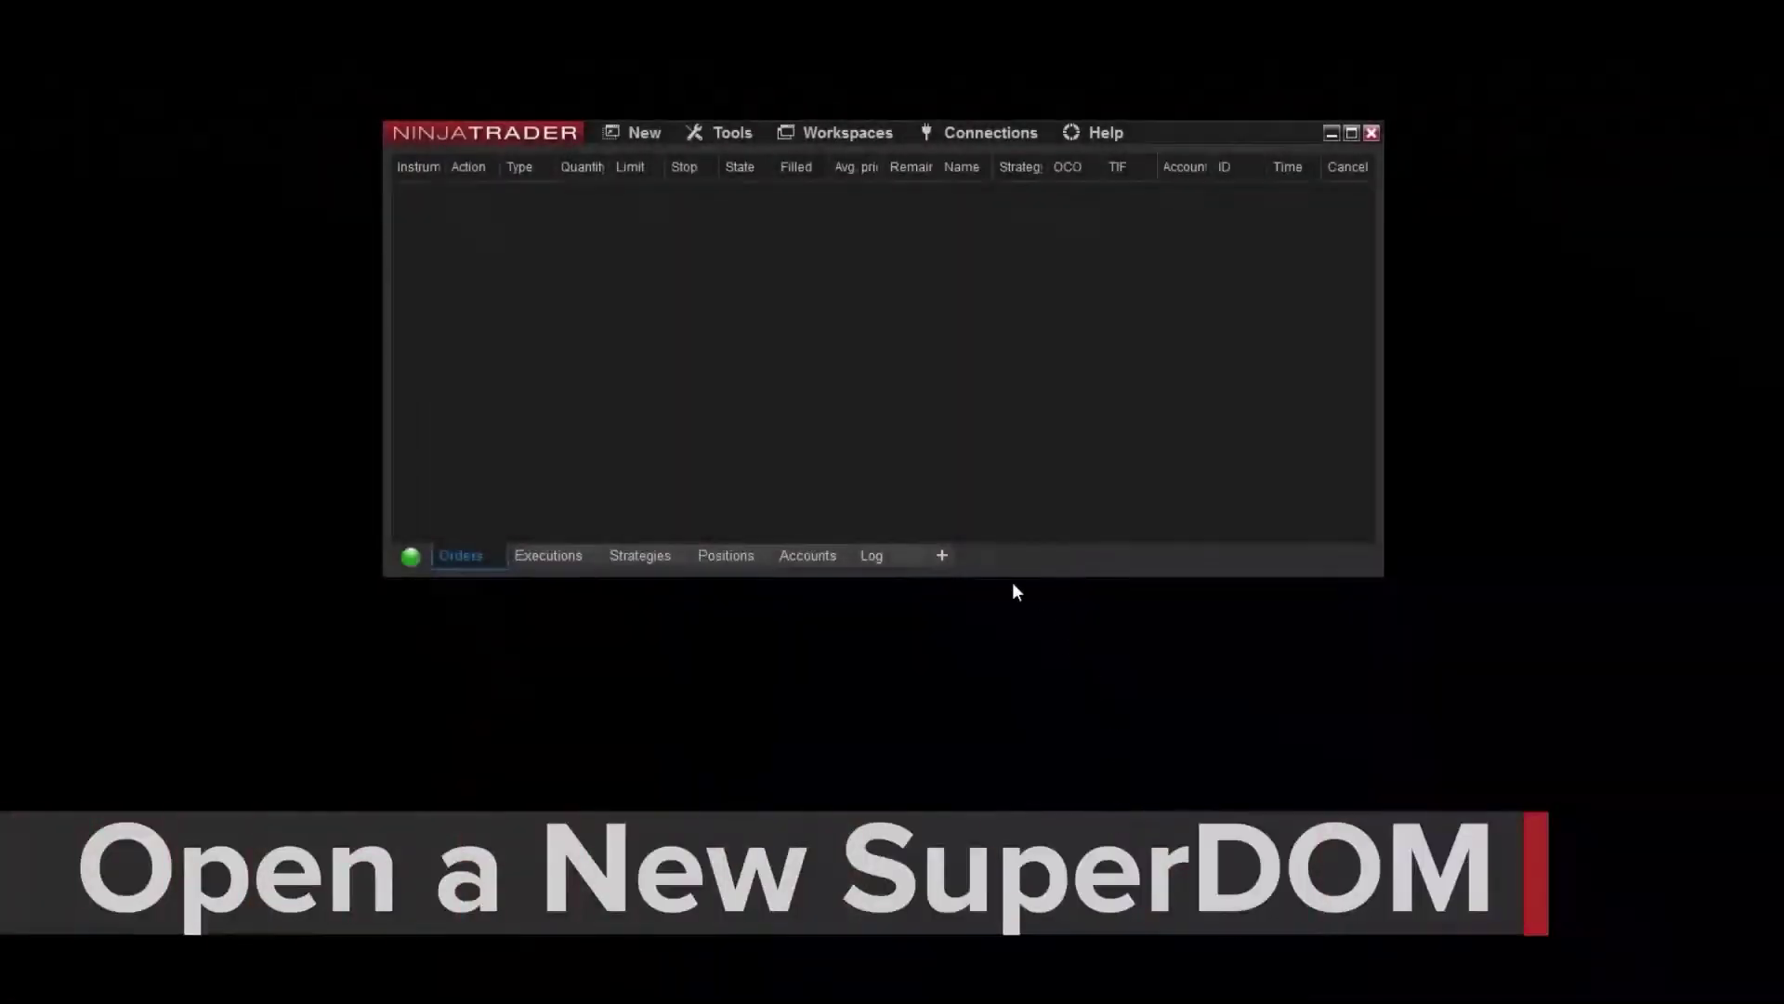
Open a new SuperDOM window and move it to the centre of the screen.
{"action": "left_click", "coordinate": [633, 135]}
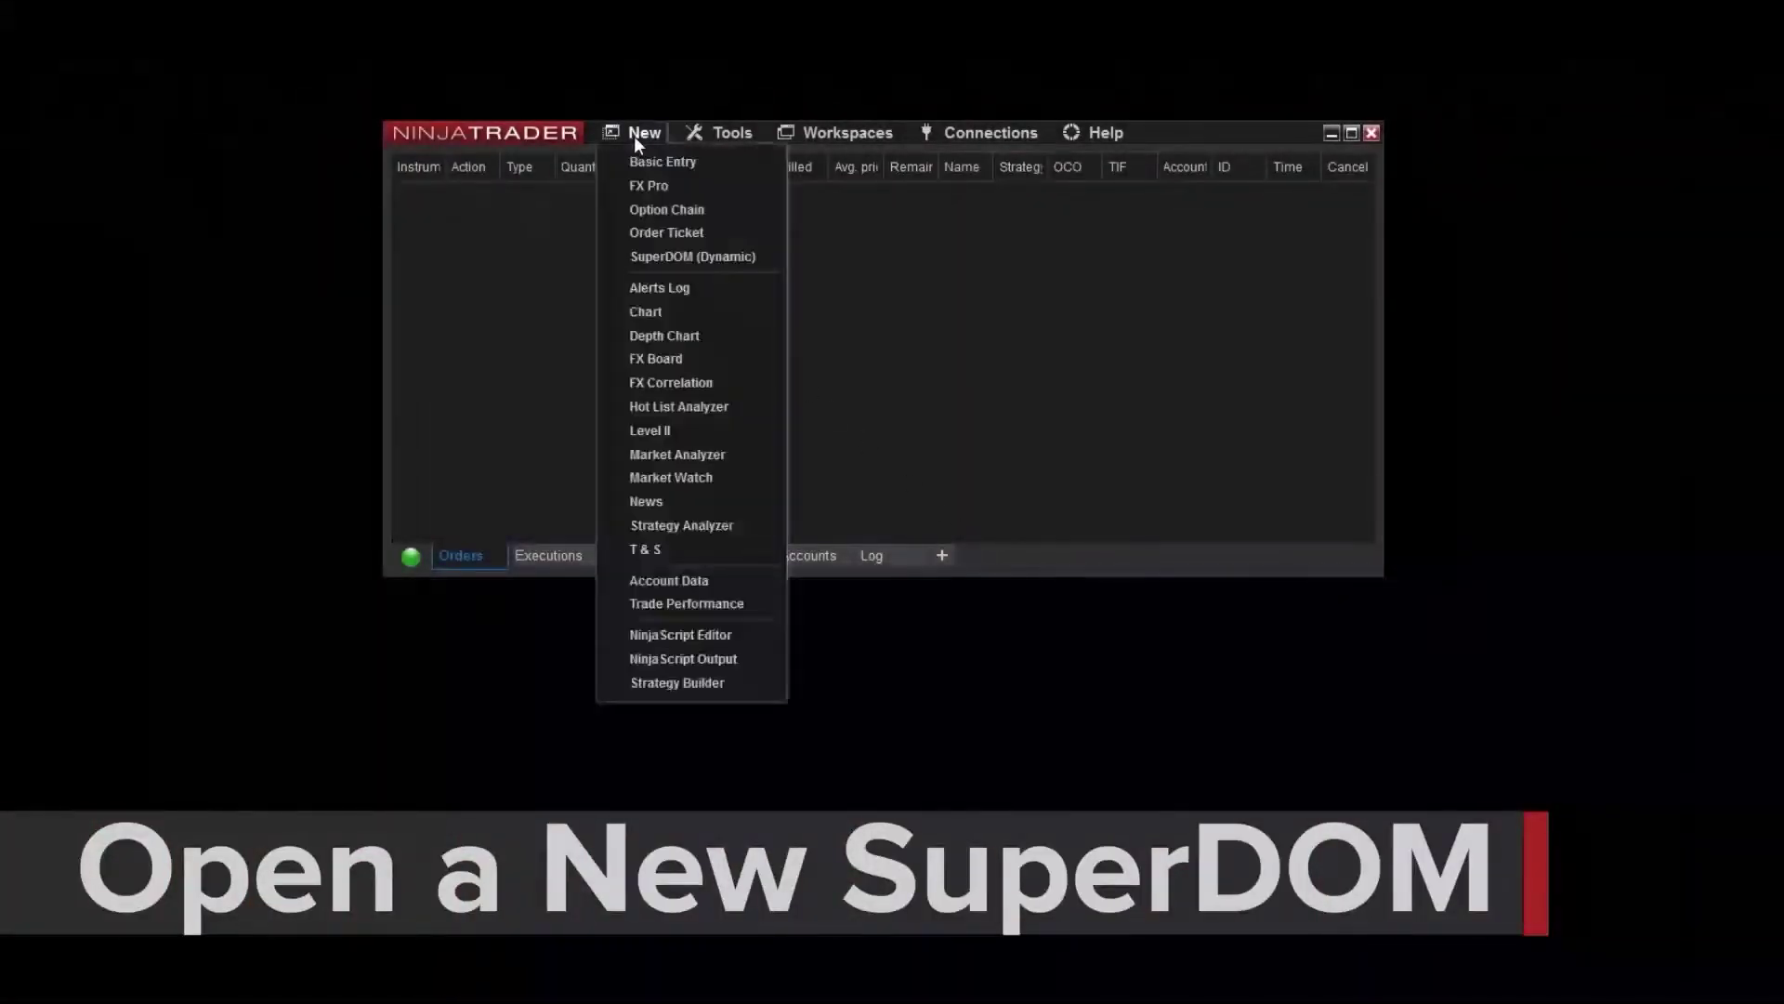
{"action": "left_click", "coordinate": [677, 249]}
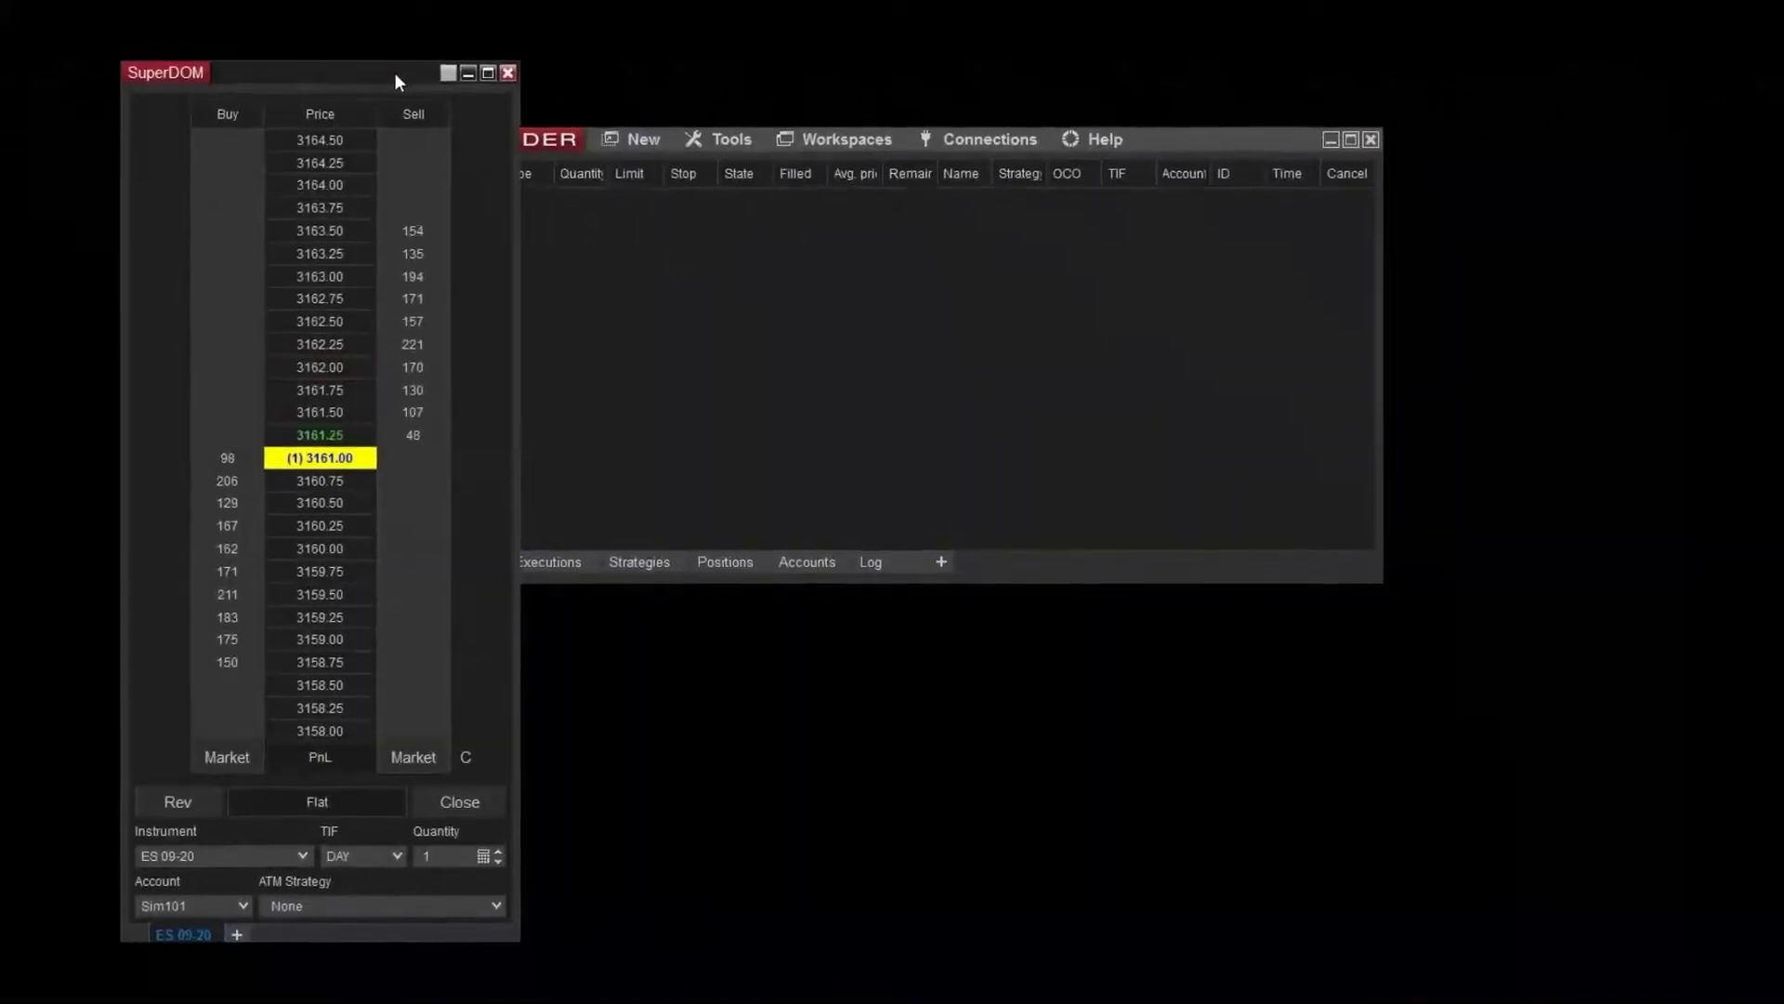
{"action": "left_click_drag", "start_coordinate": [398, 72], "coordinate": [963, 21]}
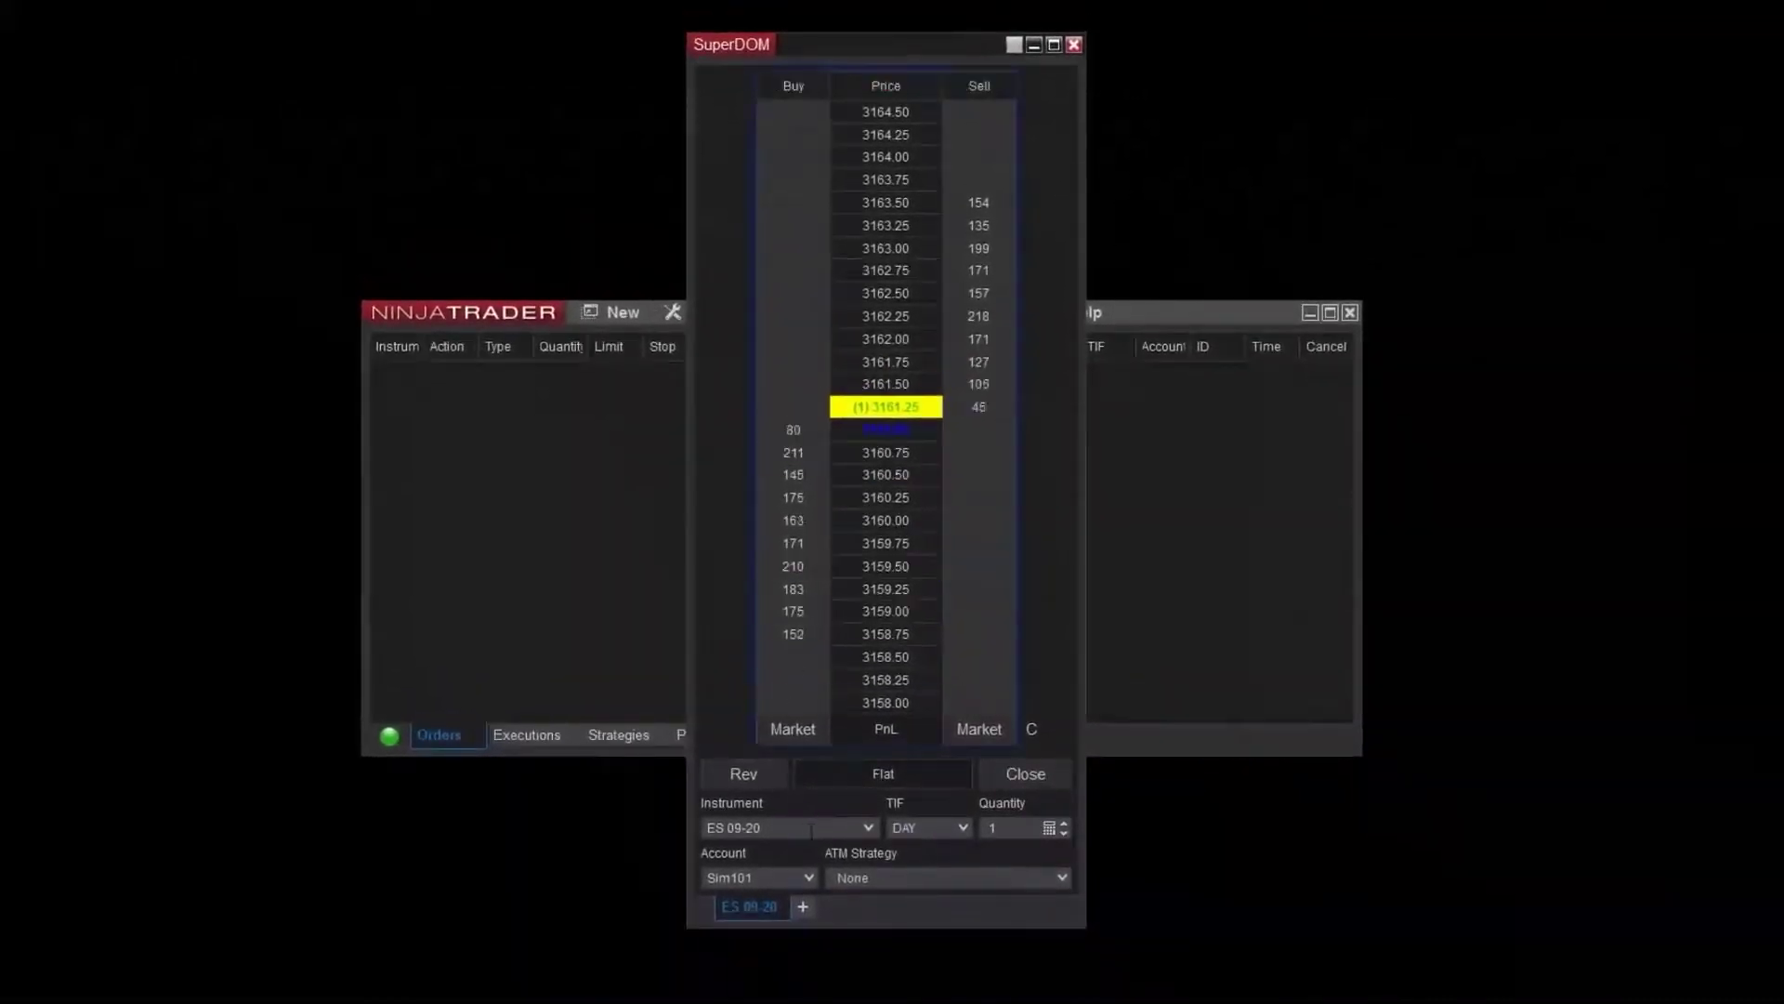
Set the SuperDOM instrument to the ES 09-20 futures contract.
{"action": "left_click", "coordinate": [829, 827]}
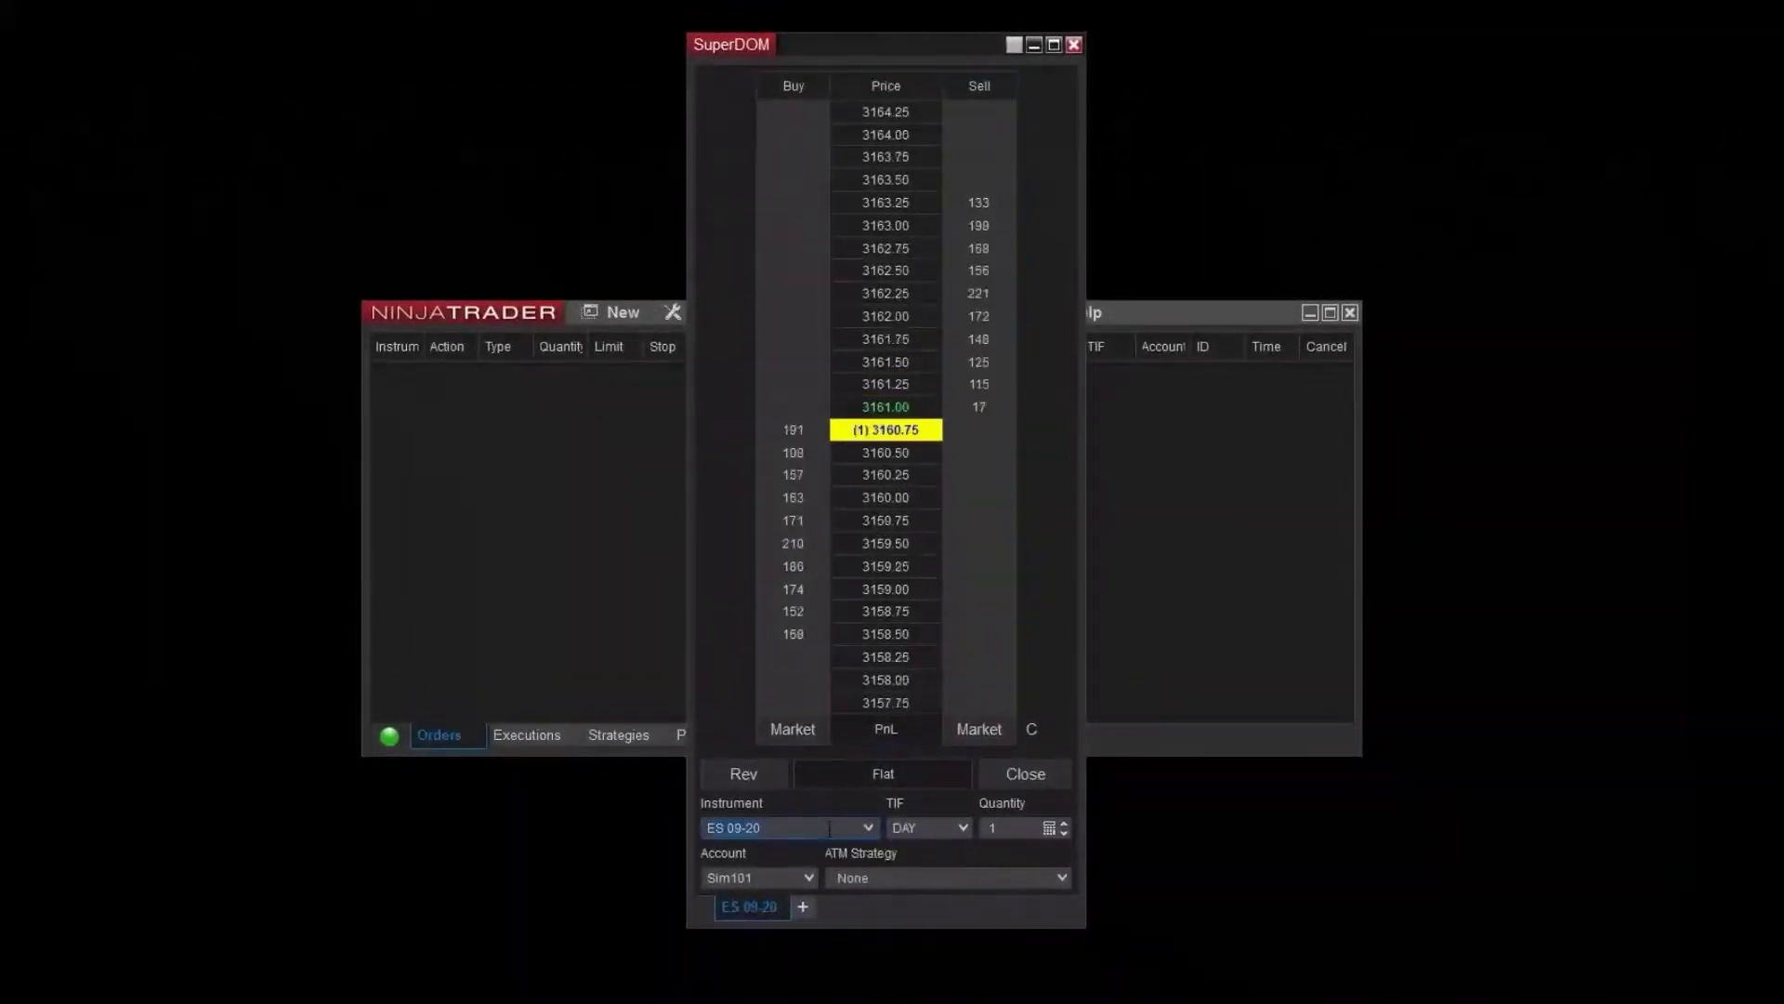
{"action": "type", "text": "AAP"}
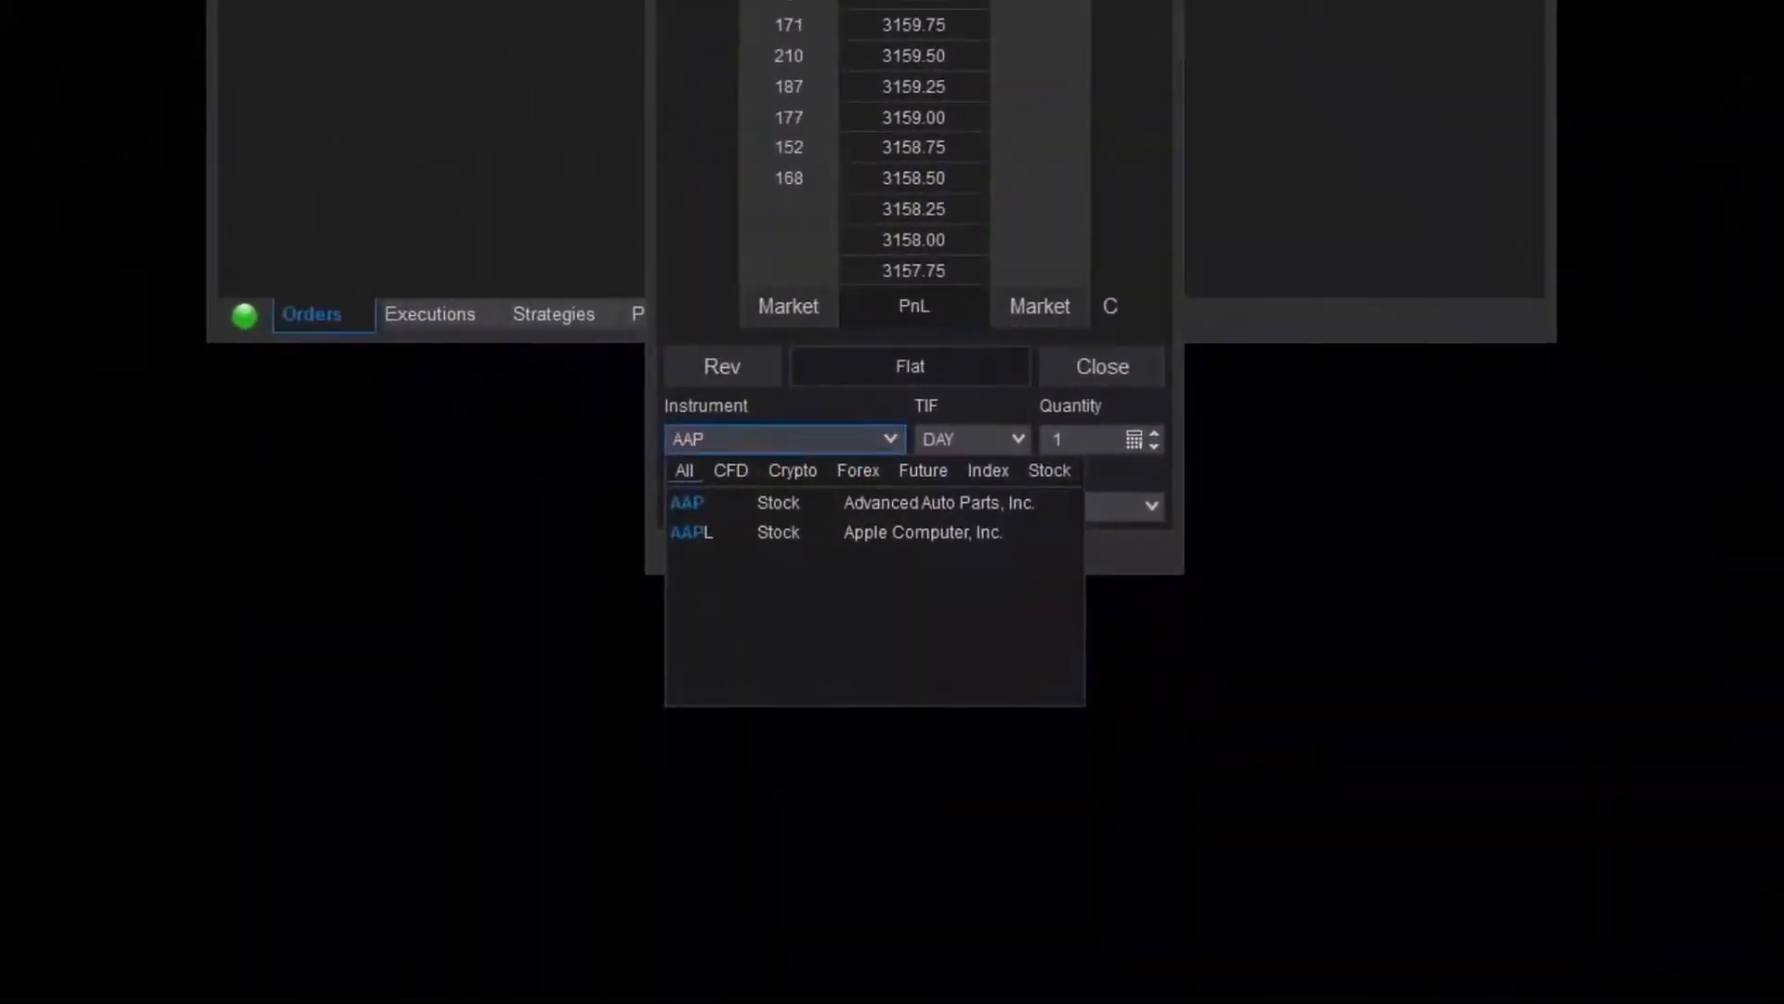
{"action": "key", "text": "BackSpace"}
{"action": "key", "text": "BackSpace"}
{"action": "key", "text": "BackSpace"}
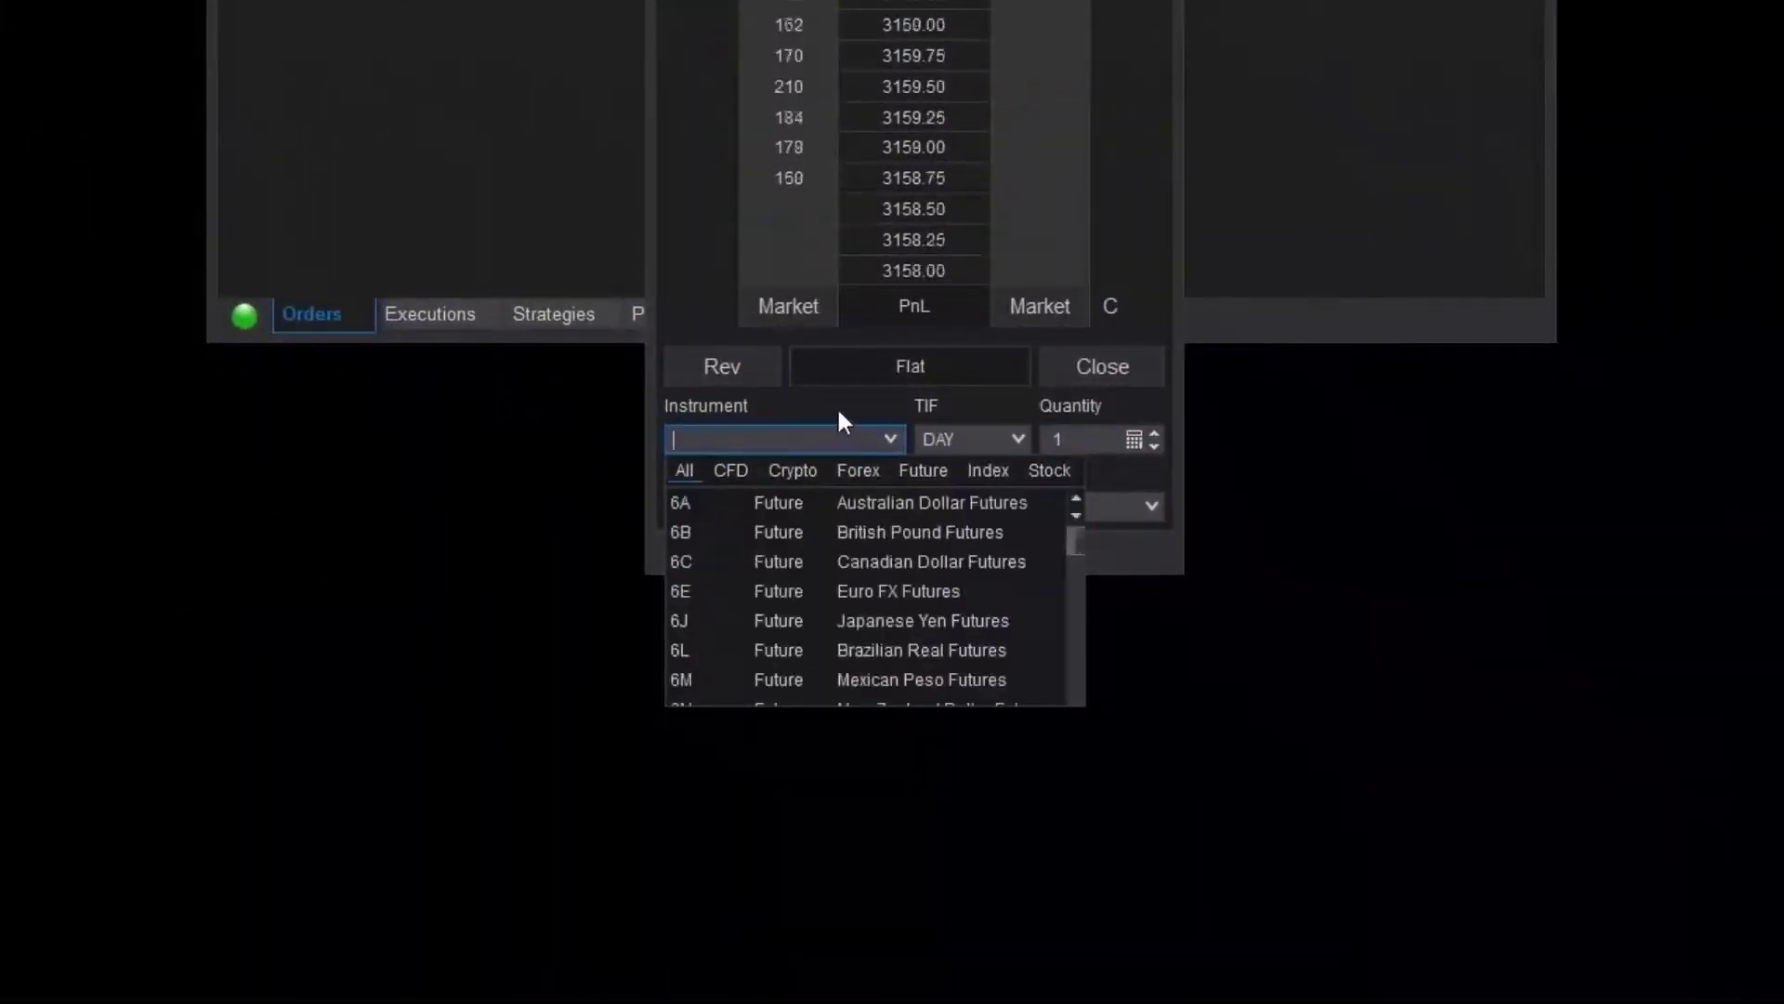
{"action": "left_click", "coordinate": [836, 405]}
{"action": "left_click", "coordinate": [894, 435]}
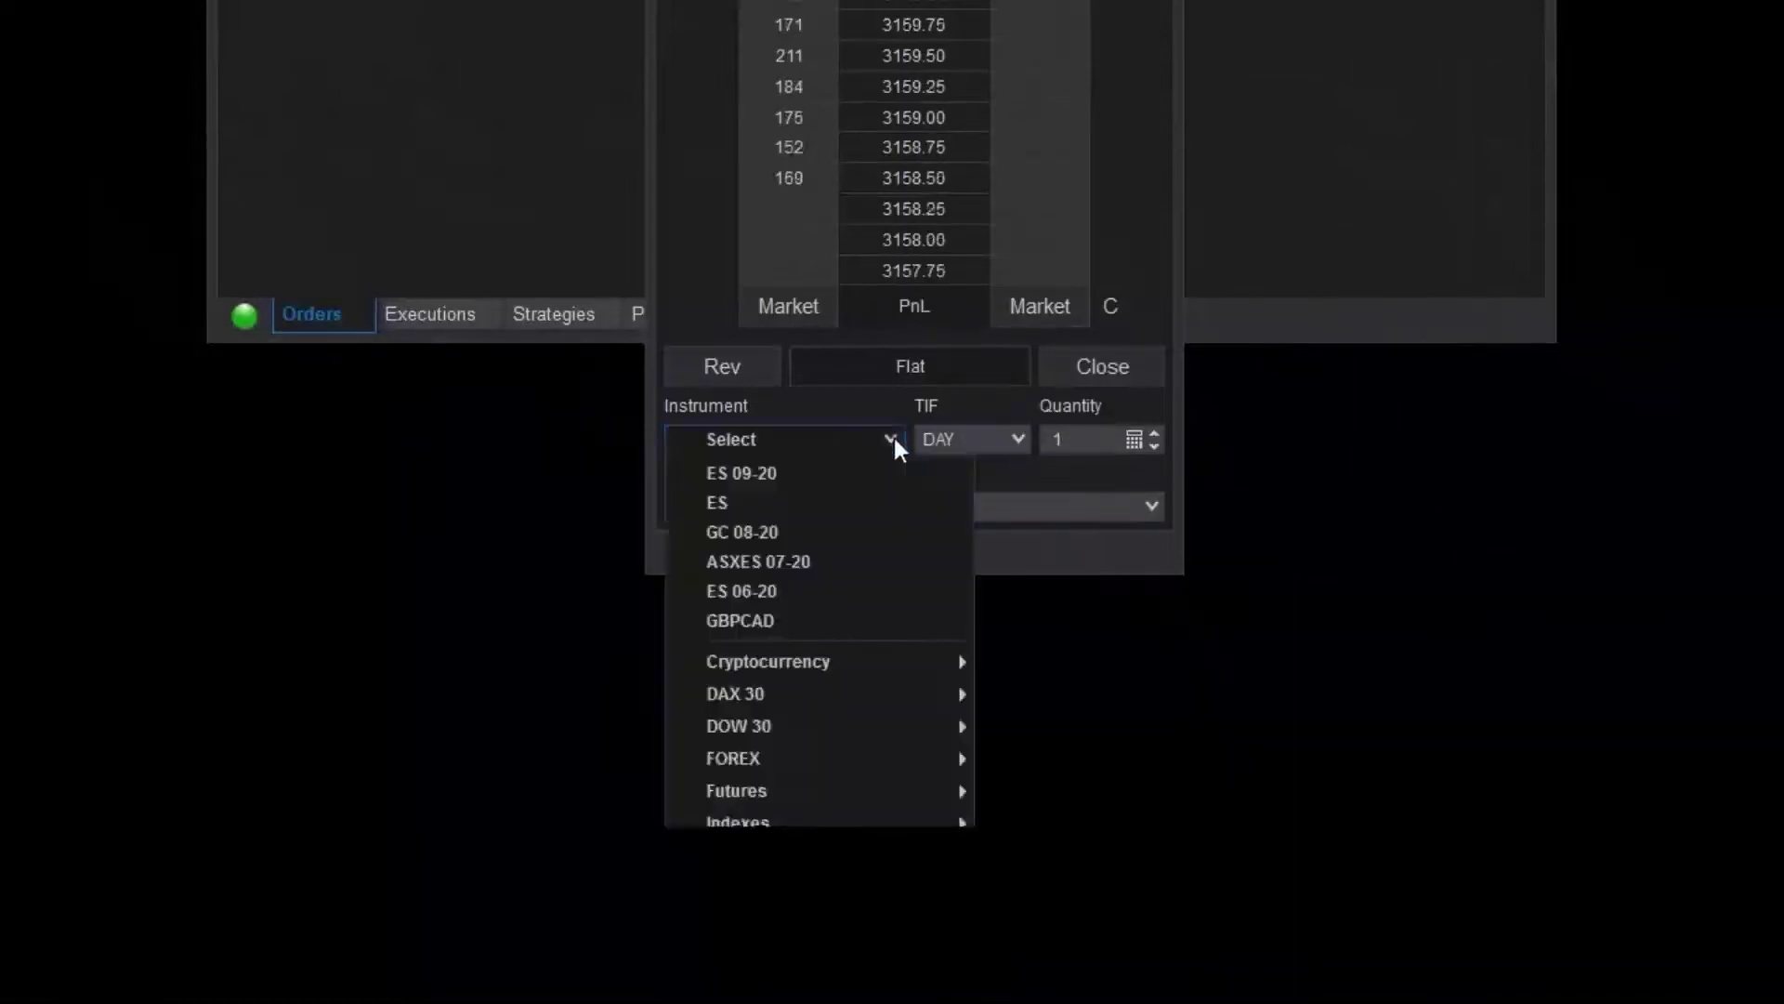
{"action": "mouse_move", "coordinate": [941, 783]}
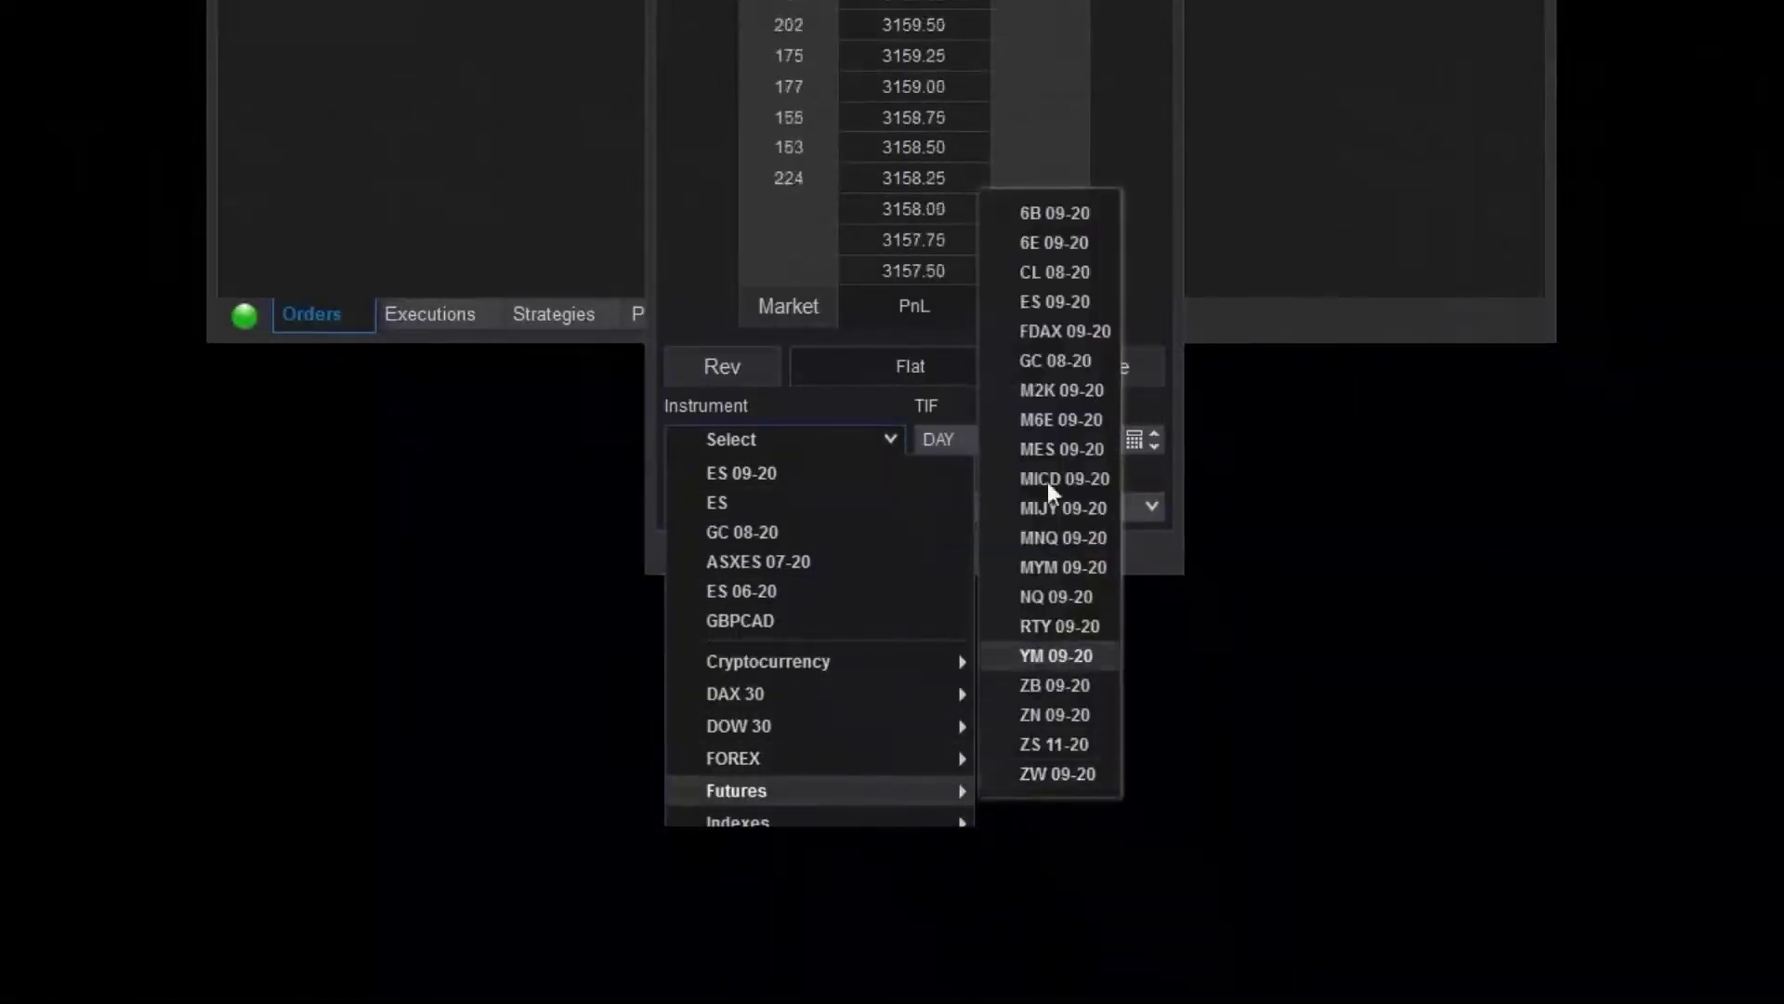
{"action": "left_click", "coordinate": [1050, 301]}
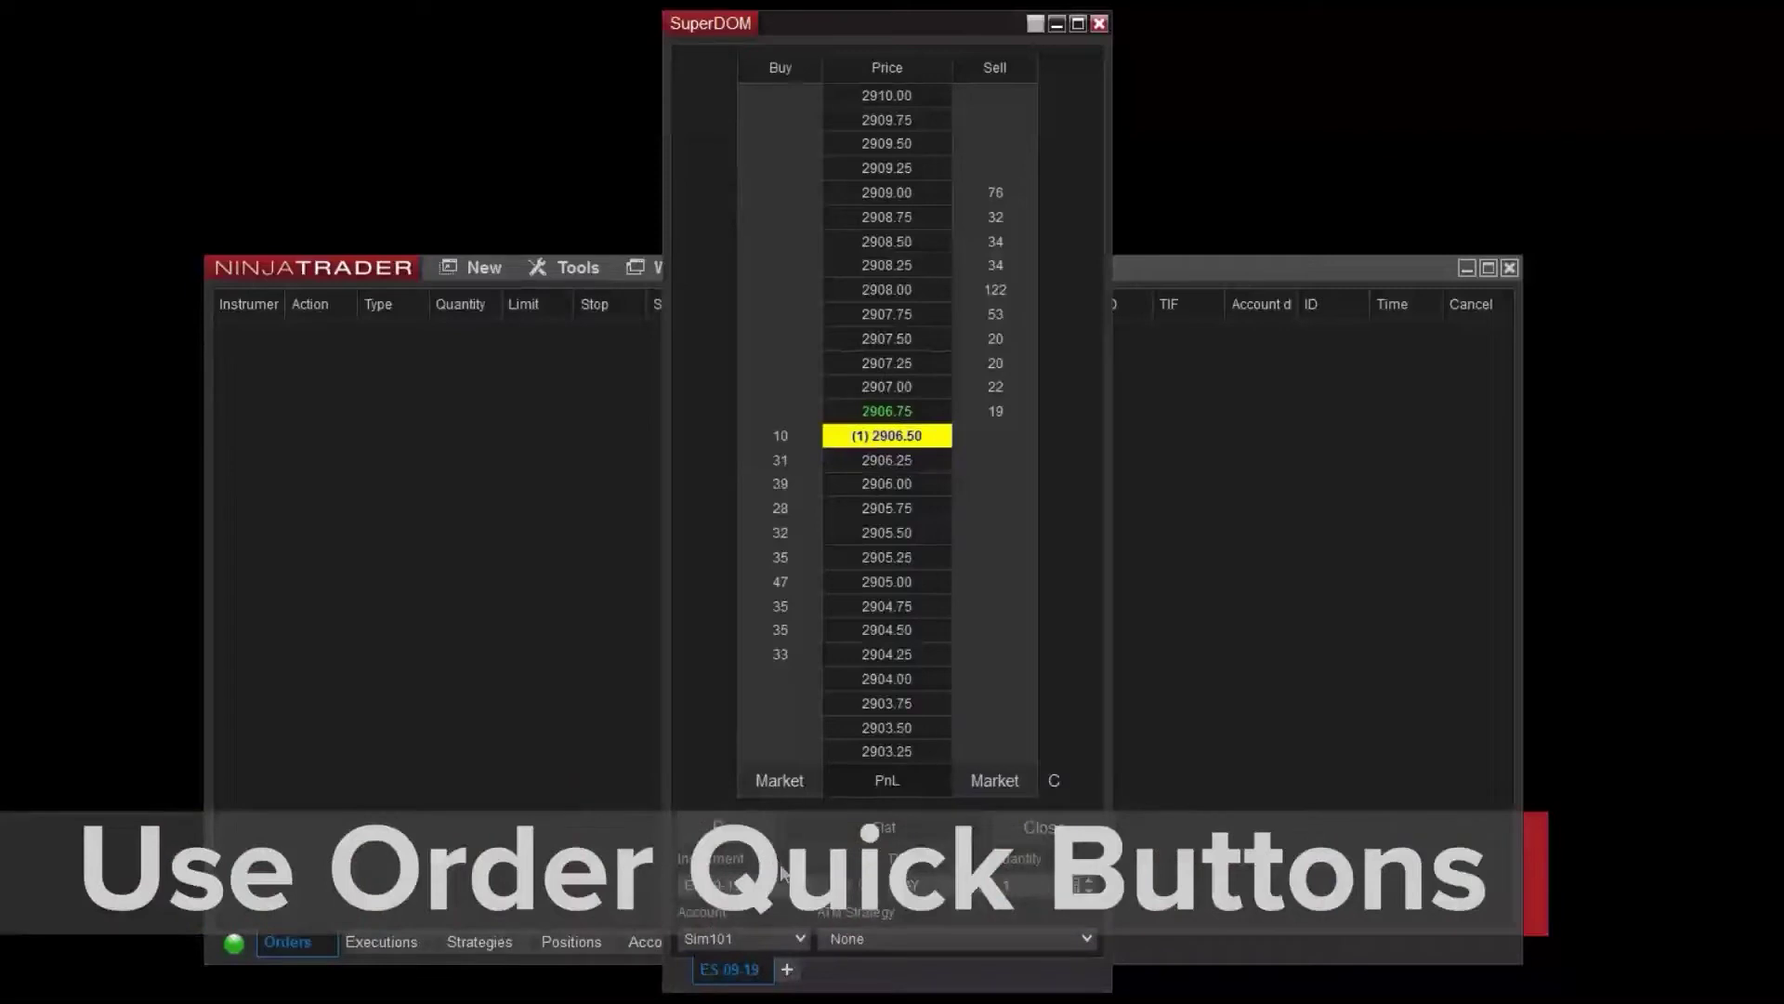
Buy 1 ES contract at market, confirm it, then close the long position.
{"action": "left_click", "coordinate": [752, 779]}
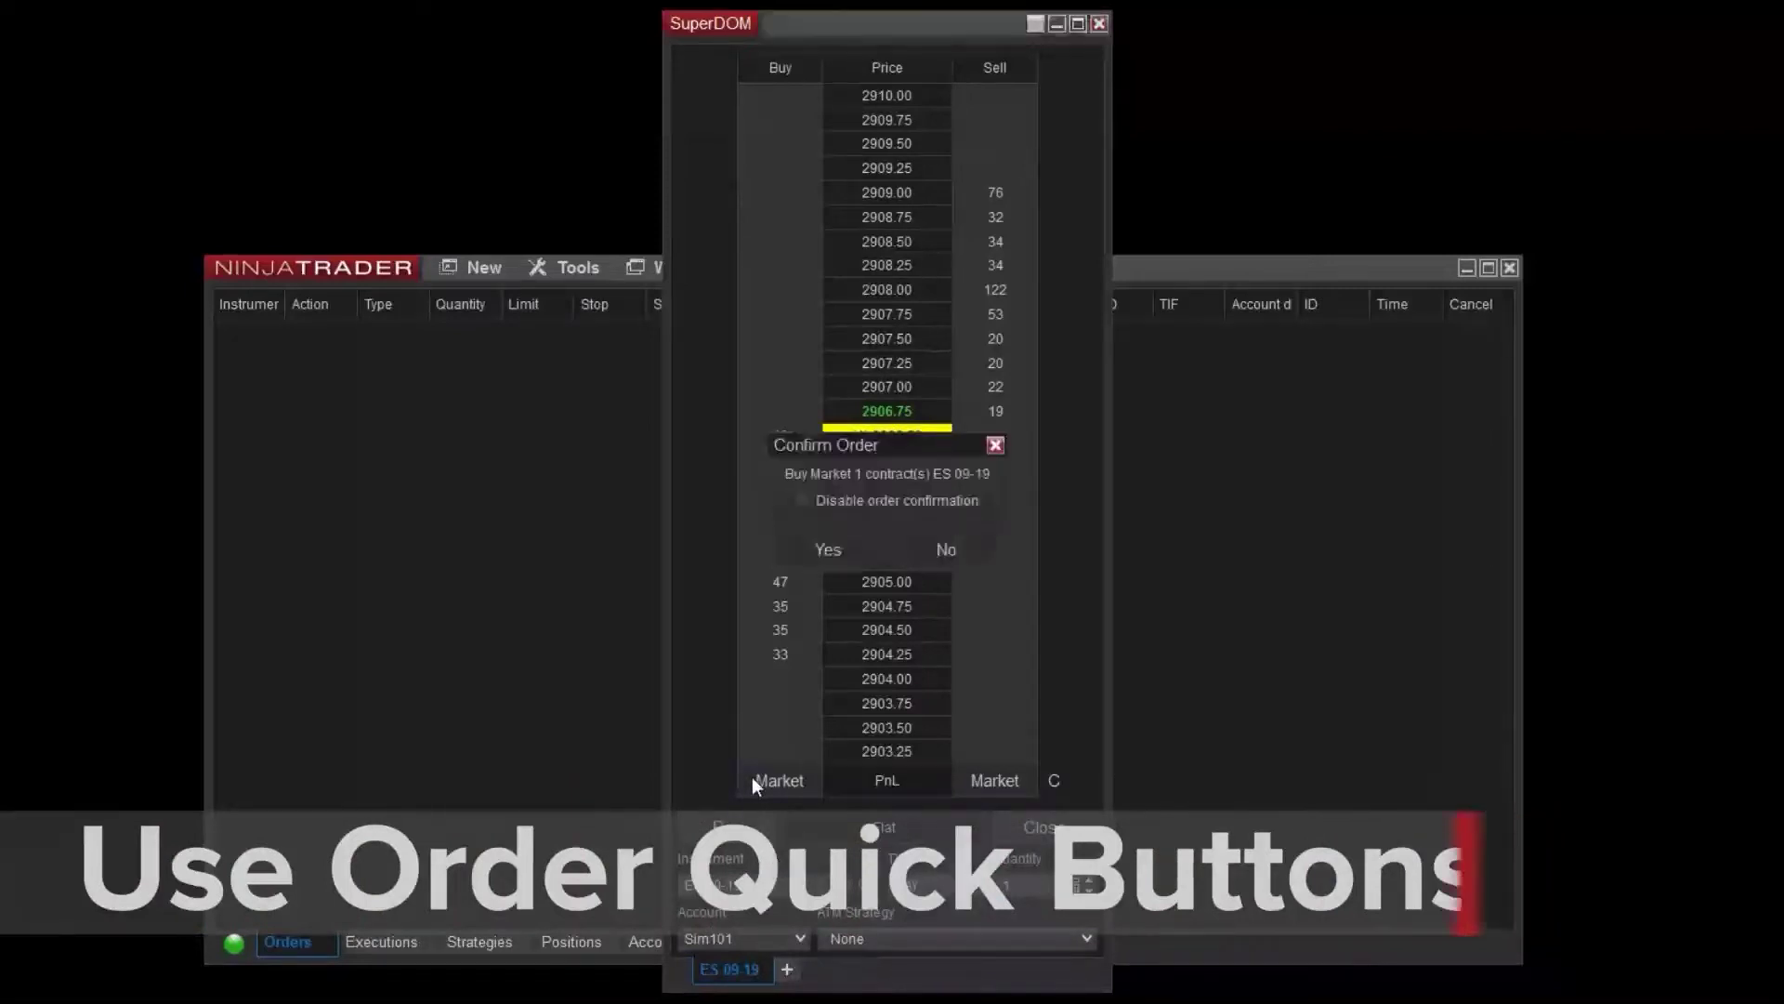
{"action": "left_click", "coordinate": [827, 550]}
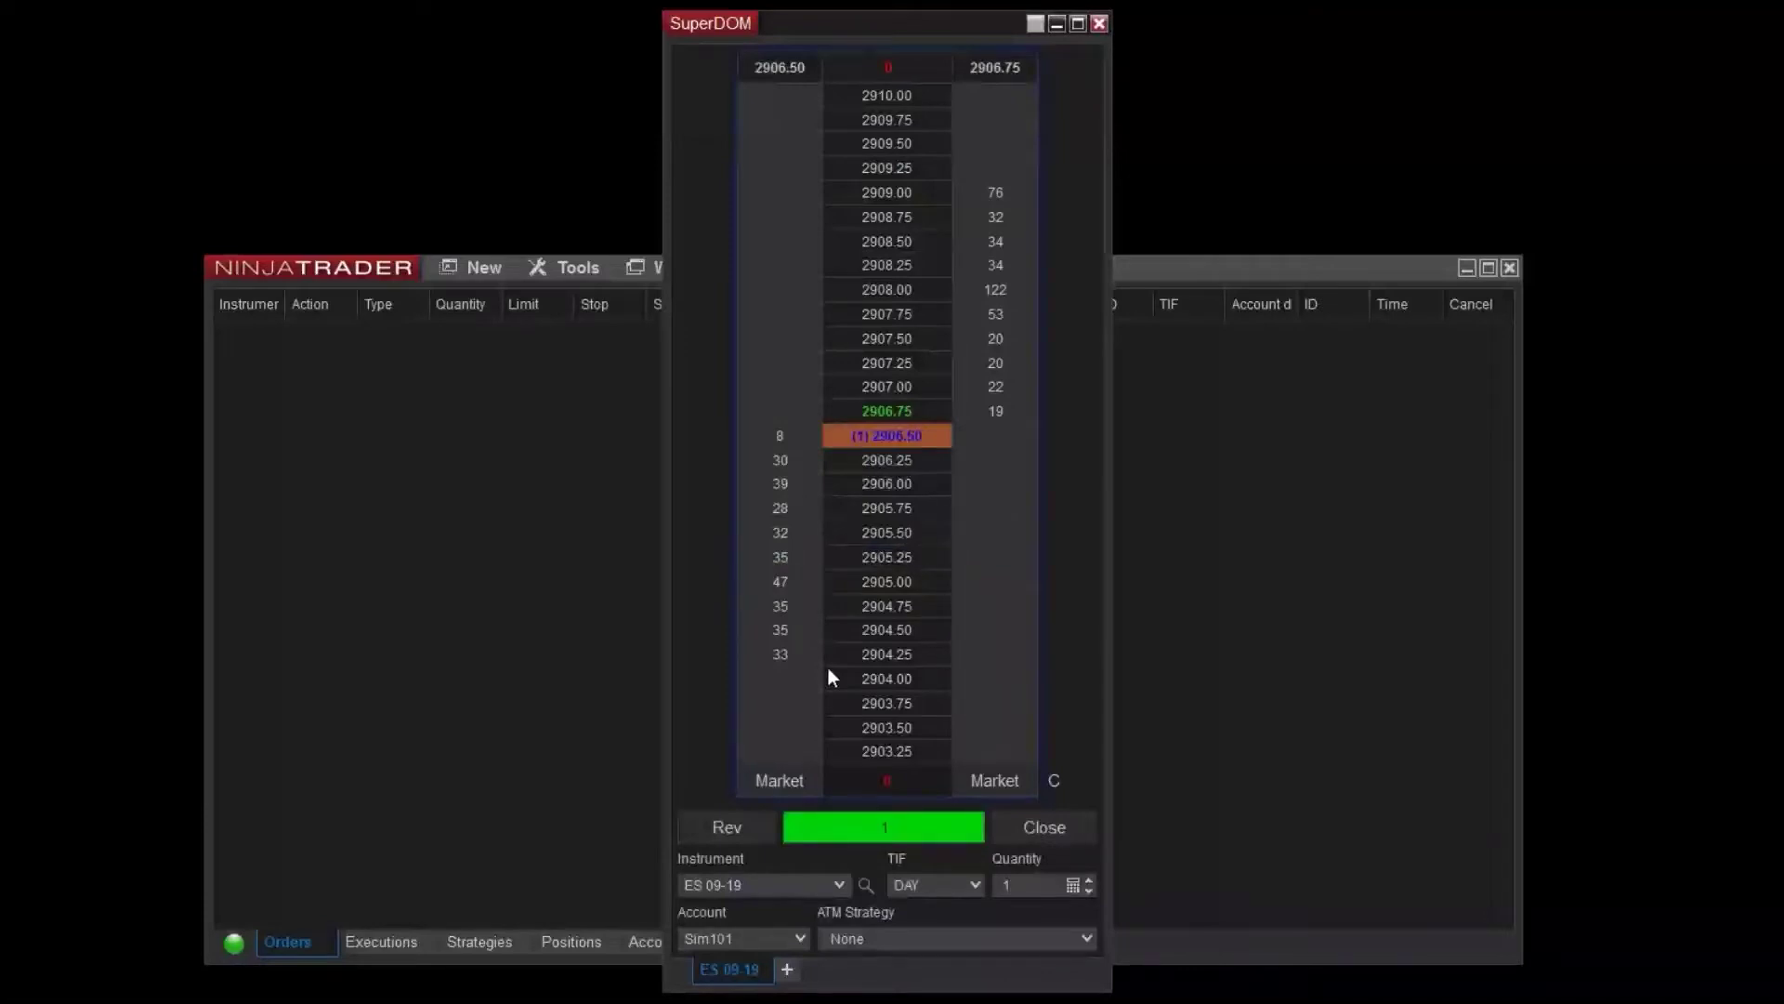
{"action": "left_click", "coordinate": [1054, 825]}
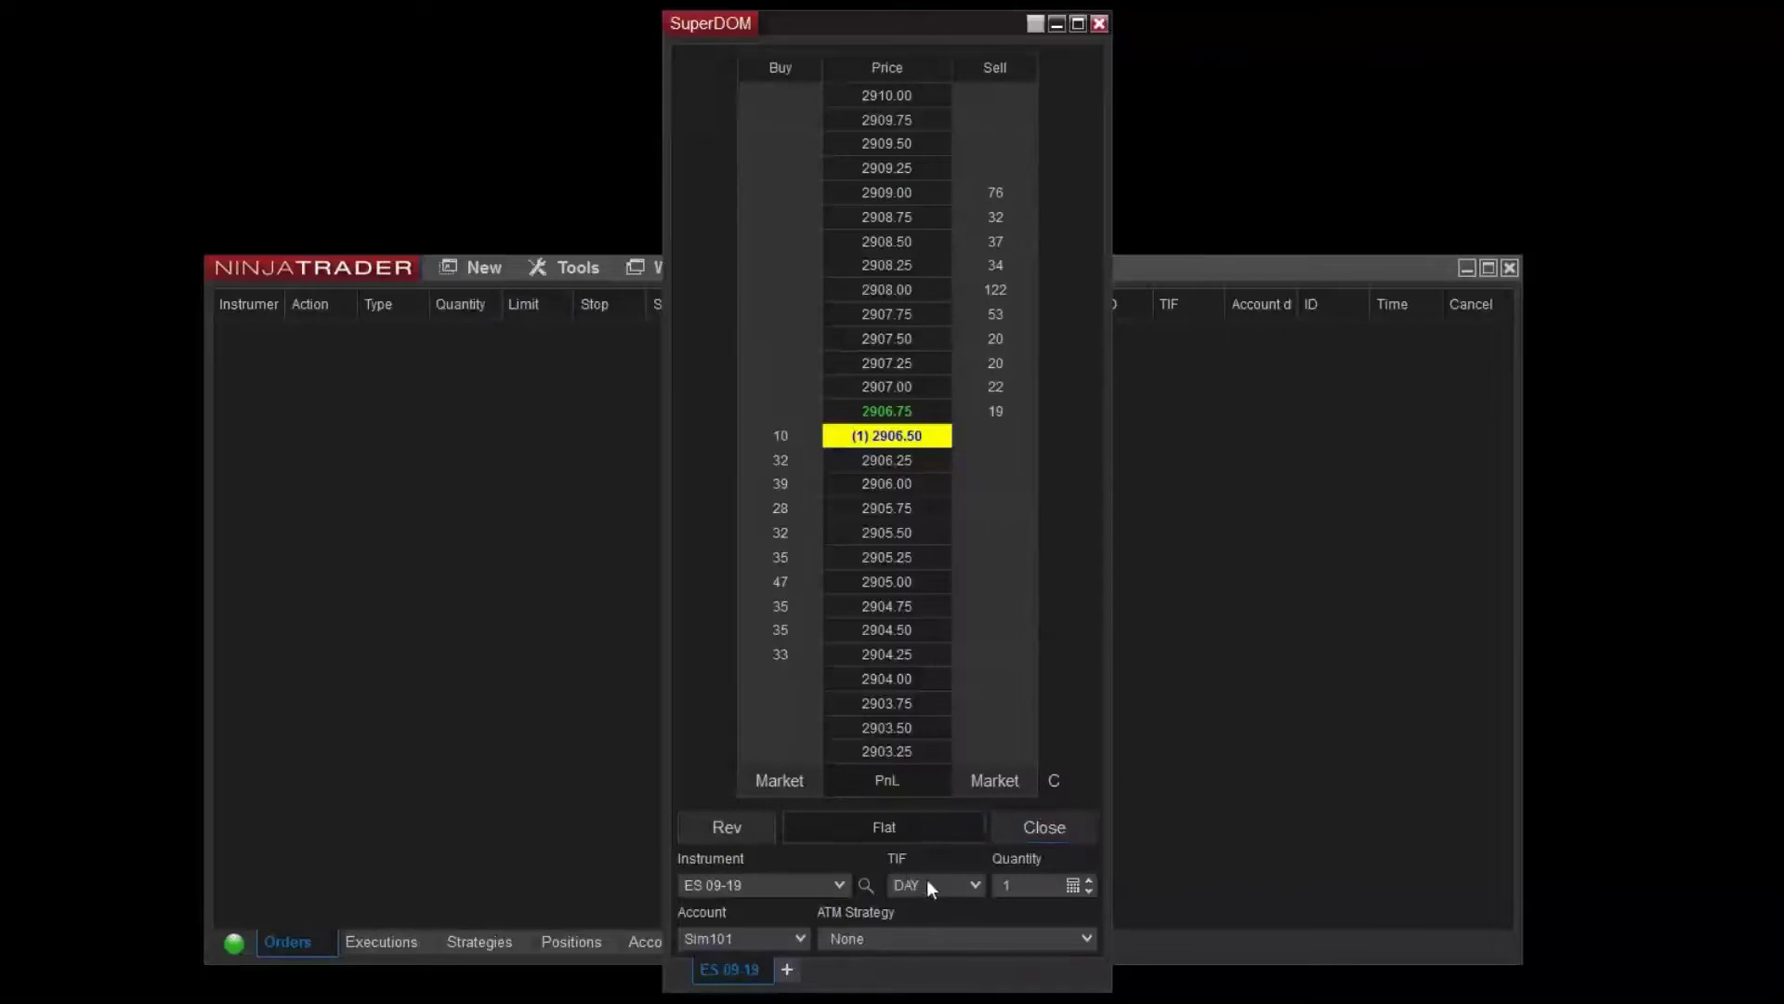
Edit the order quantity with the field and spinner, leaving it at 1.
{"action": "left_click", "coordinate": [1027, 888]}
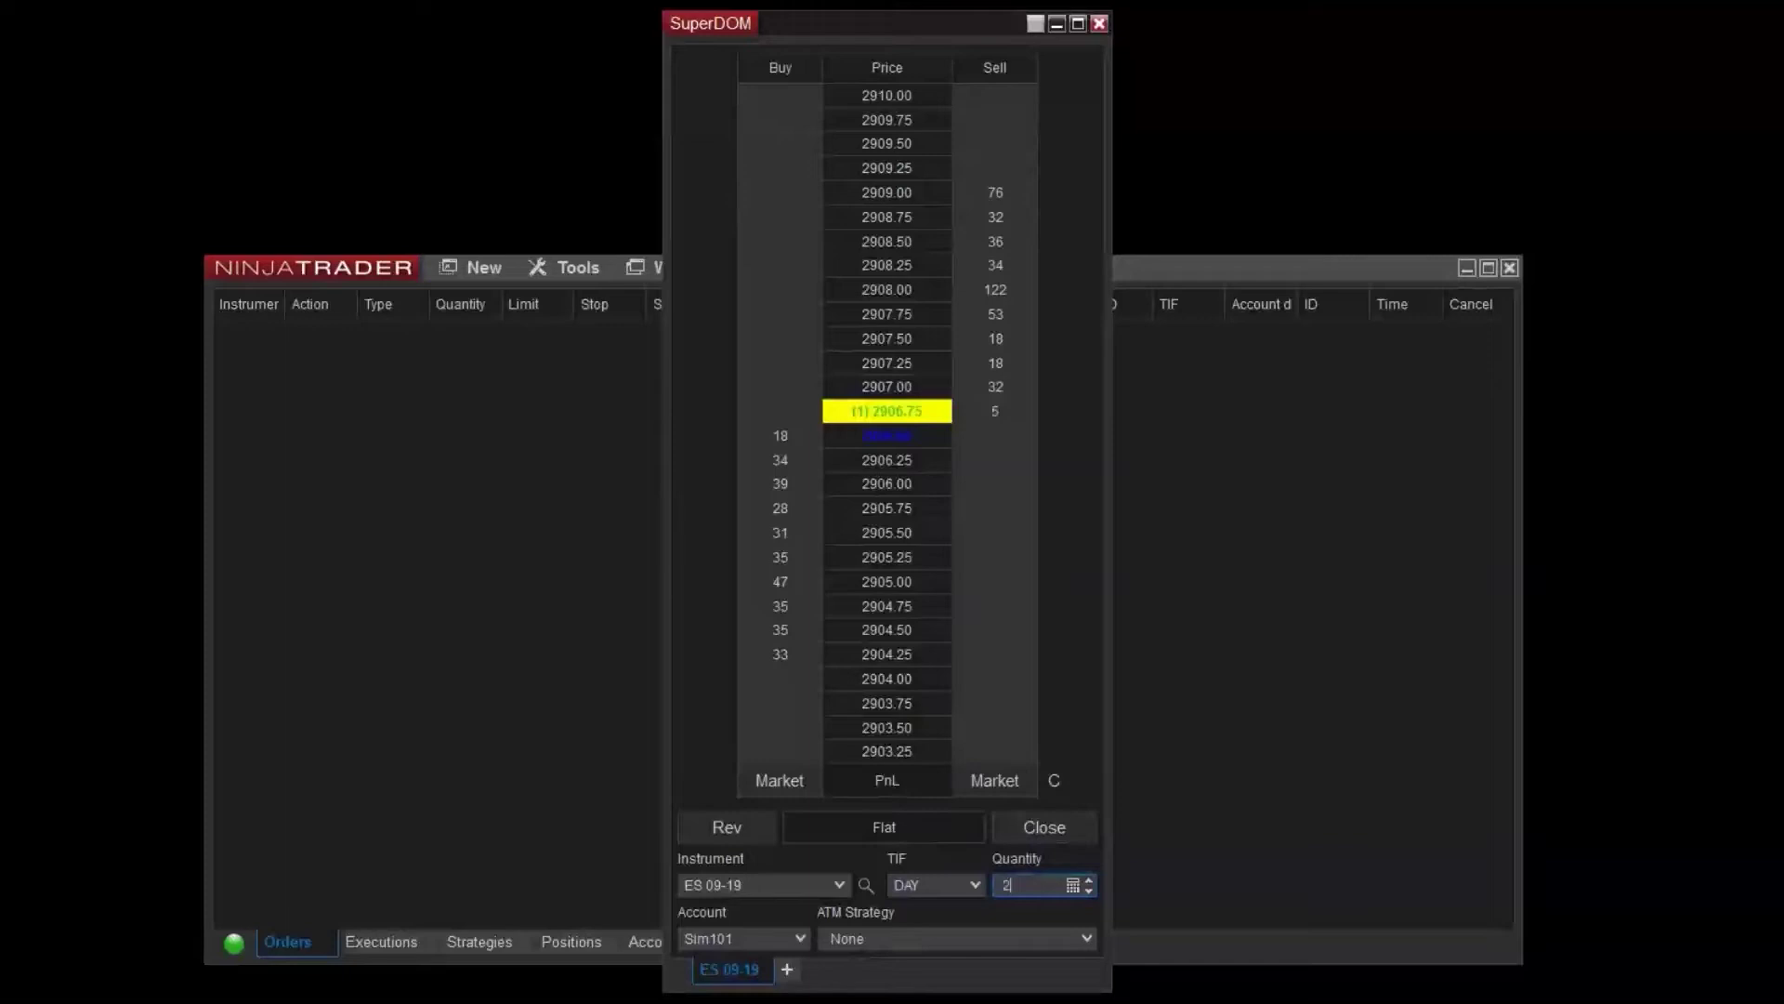
{"action": "key", "text": "BackSpace"}
{"action": "type", "text": "1"}
{"action": "left_click", "coordinate": [1090, 881]}
{"action": "scroll", "coordinate": [1051, 886], "scroll_direction": "down", "scroll_amount": 1}
Place and confirm 1-contract limit orders to buy at 2904.25 and sell at 2908.50.
{"action": "left_click", "coordinate": [1070, 887]}
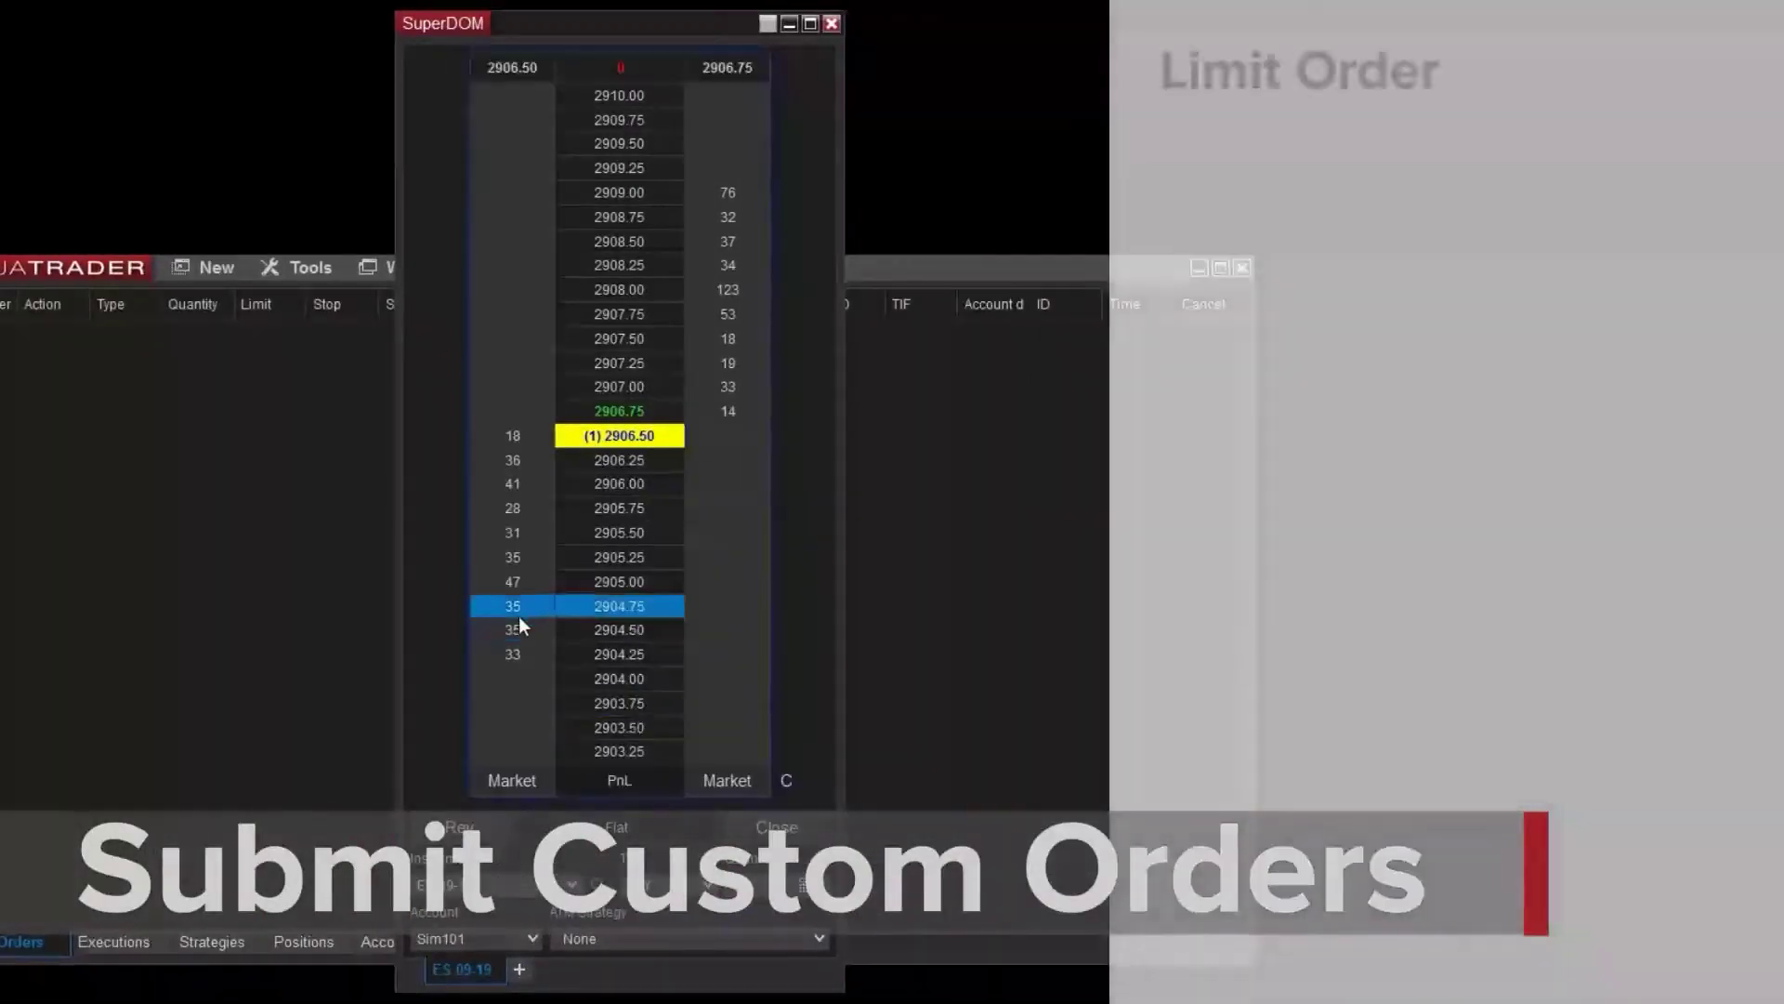
{"action": "left_click", "coordinate": [511, 653]}
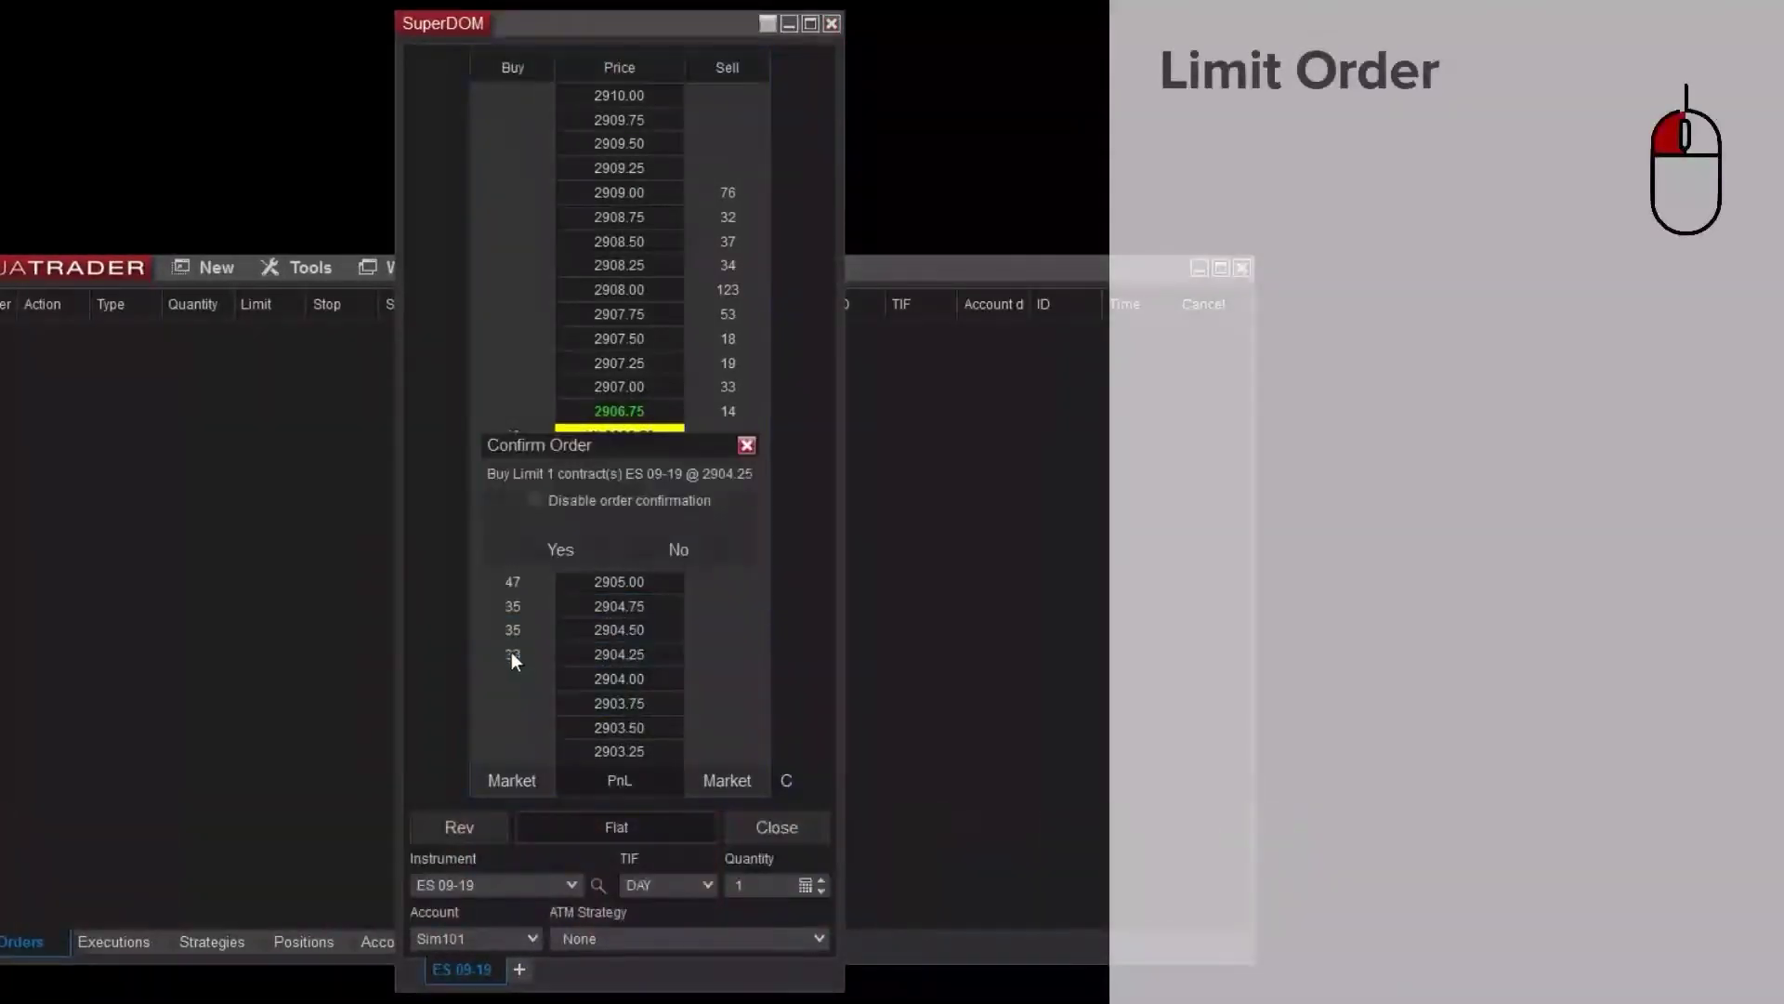
{"action": "left_click", "coordinate": [562, 556]}
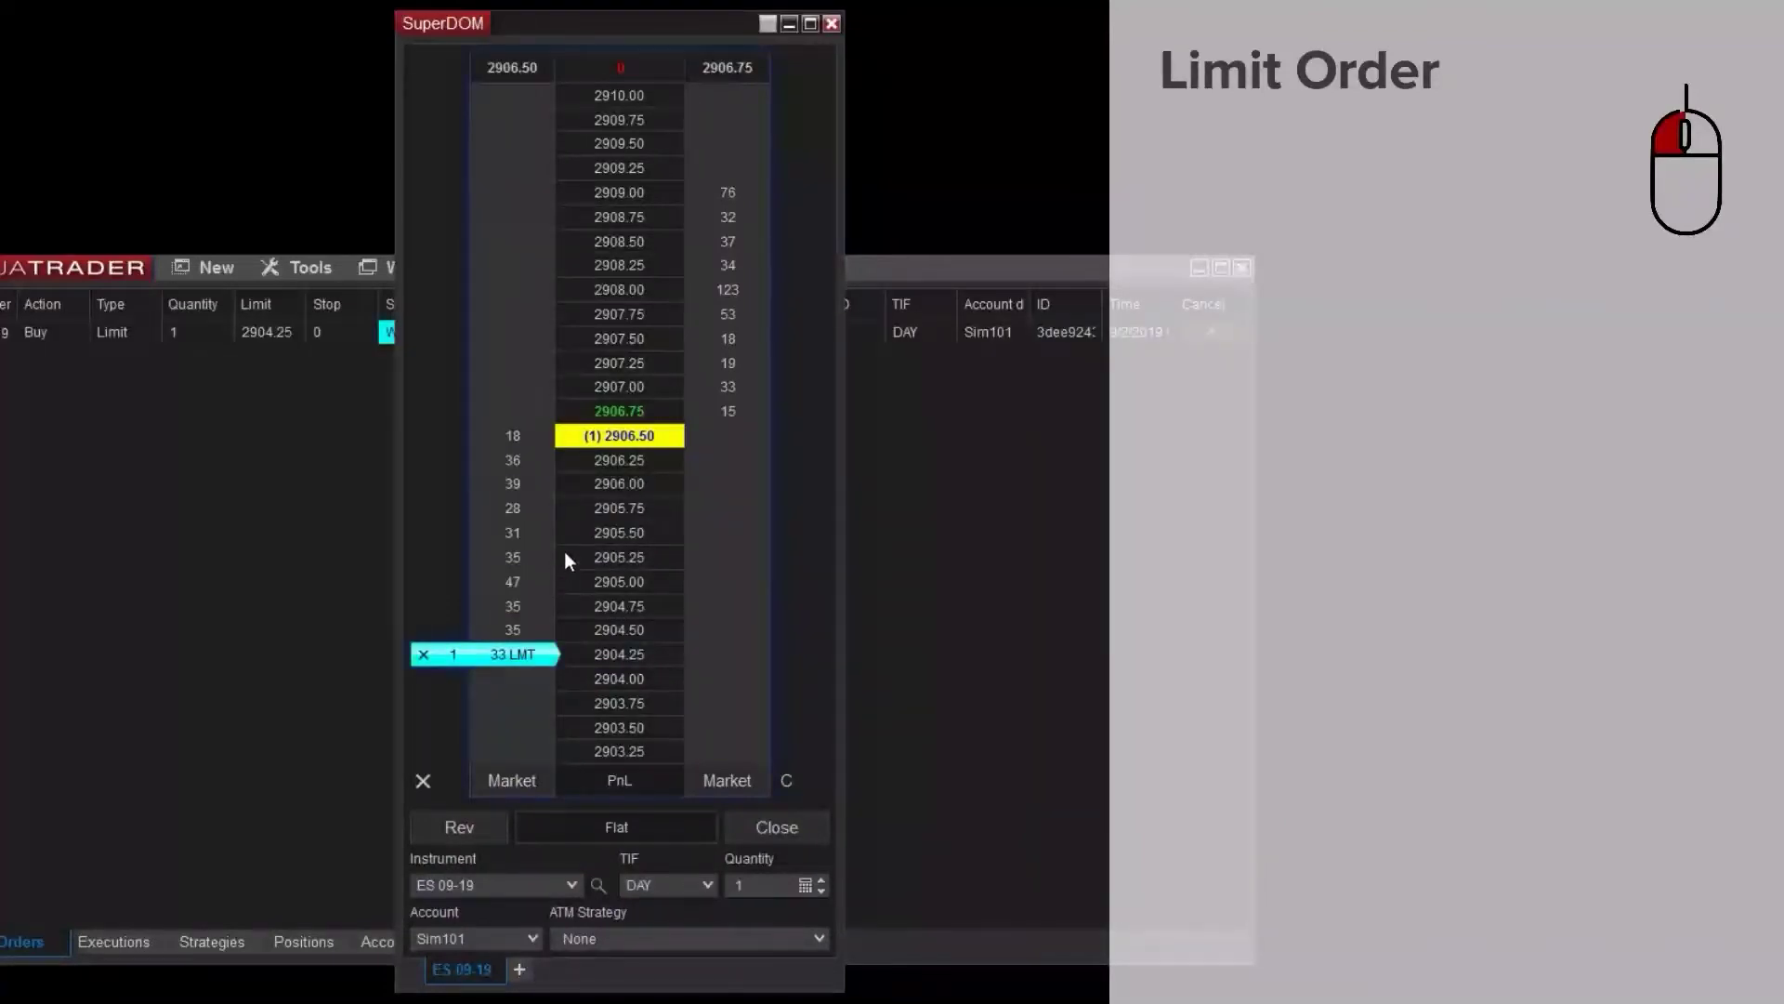
{"action": "left_click", "coordinate": [750, 235]}
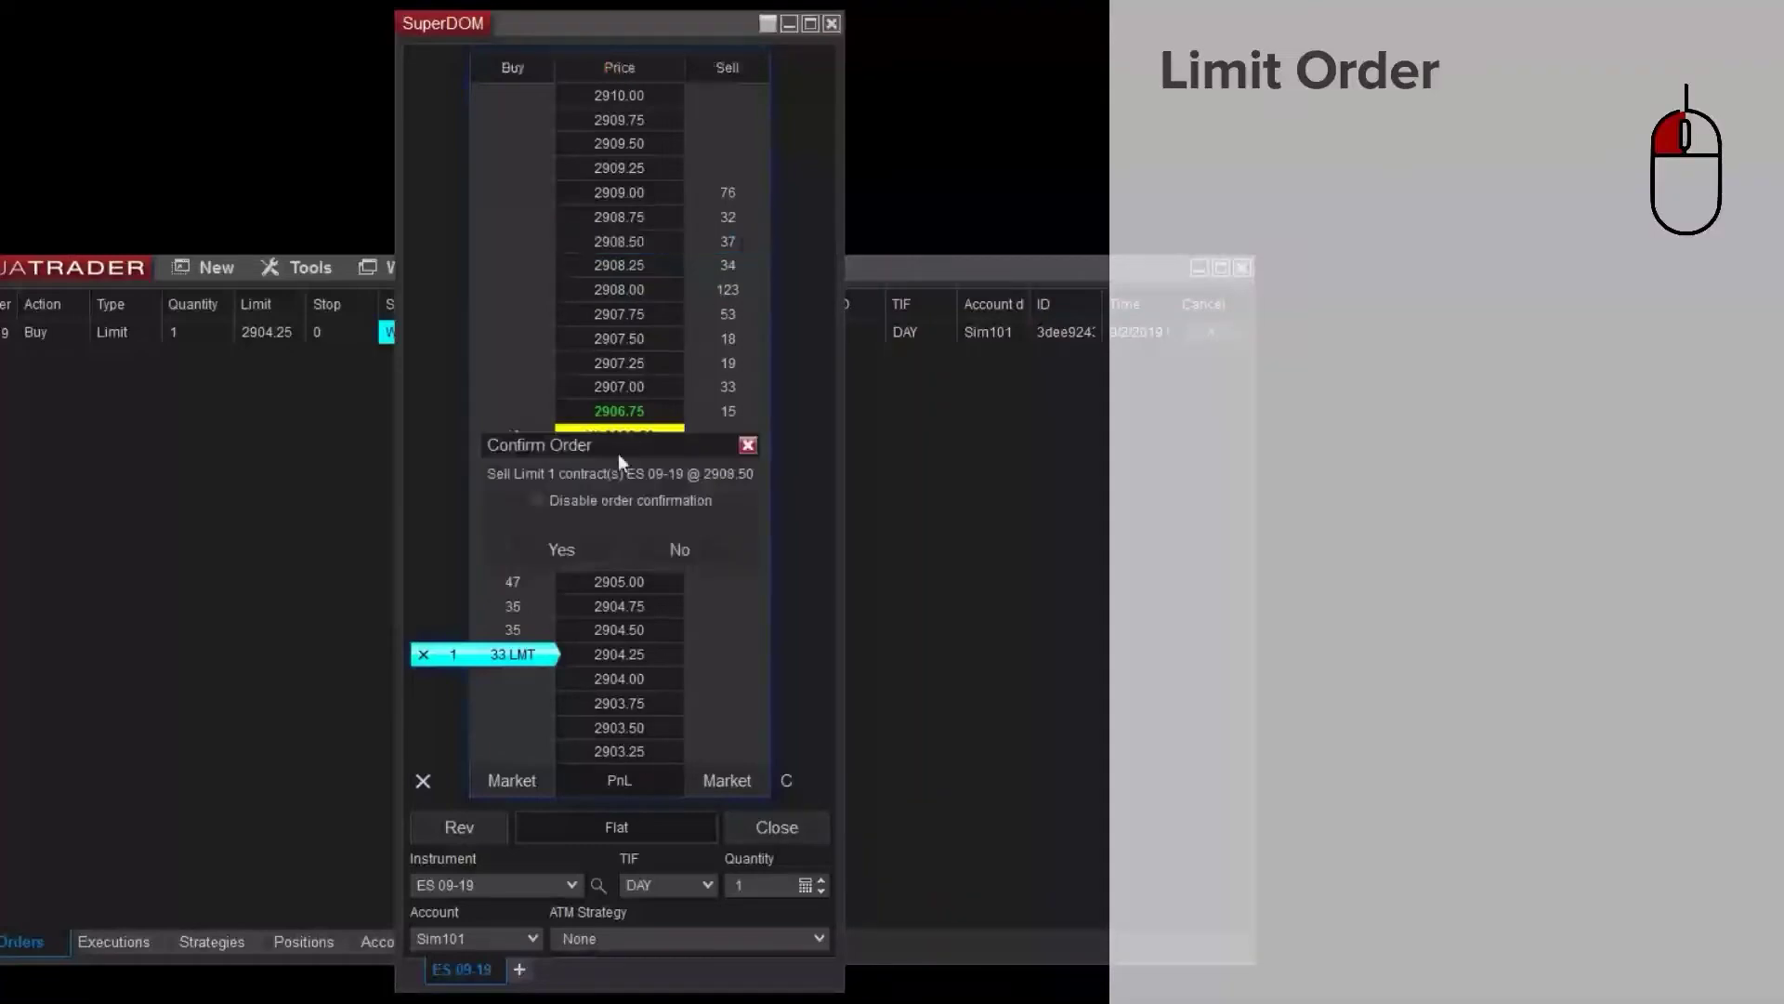
{"action": "left_click", "coordinate": [563, 550]}
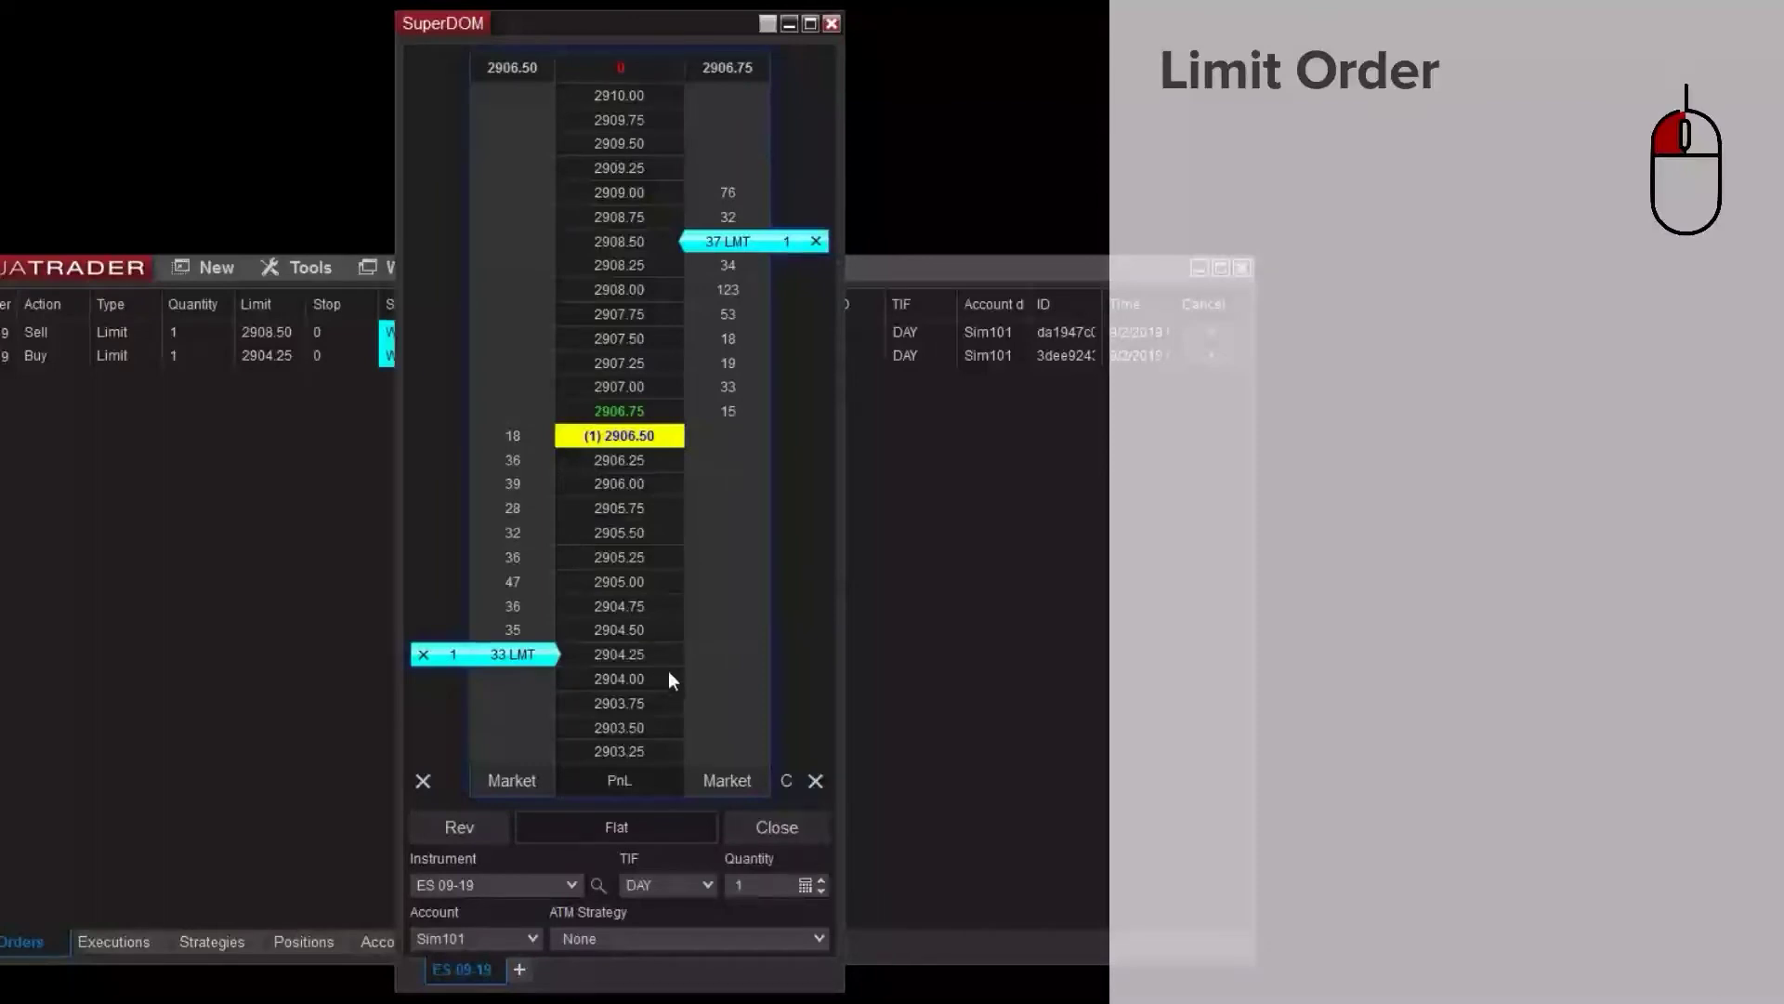
Cancel the limit orders and place stop-limit orders to buy at 2908.25 and sell at 2904.50.
{"action": "left_click", "coordinate": [811, 827]}
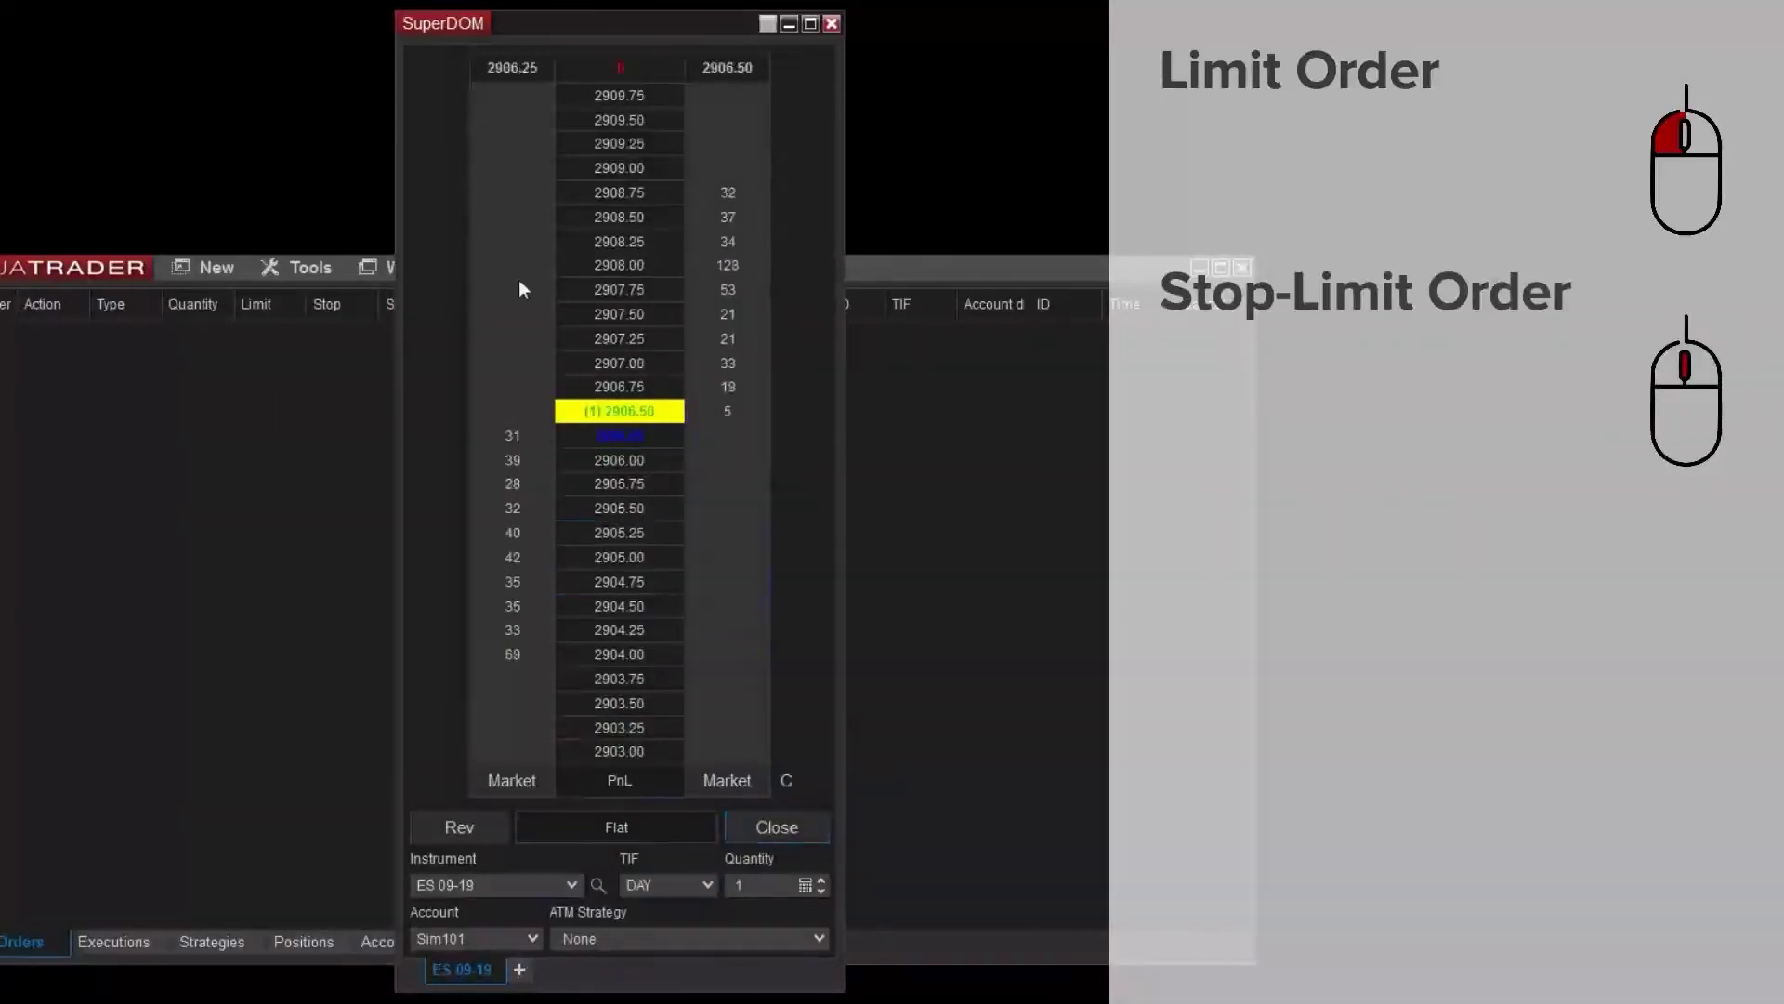
{"action": "middle_click", "coordinate": [510, 243]}
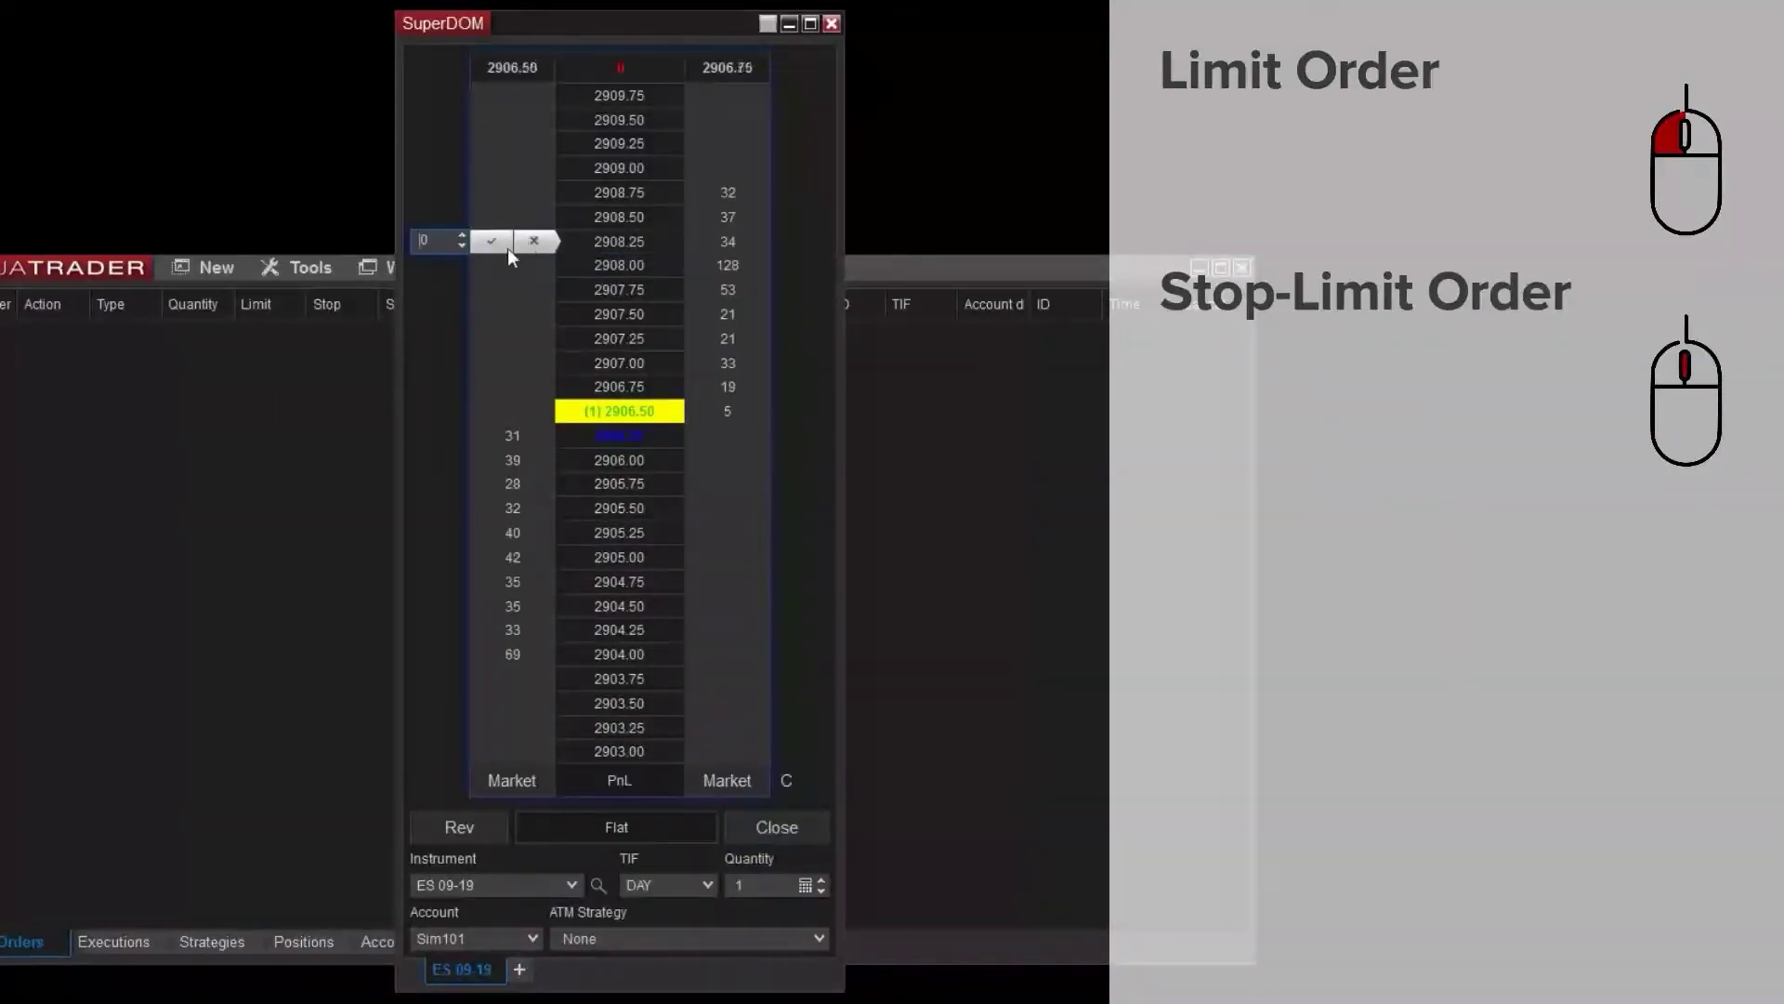
{"action": "left_click", "coordinate": [500, 247]}
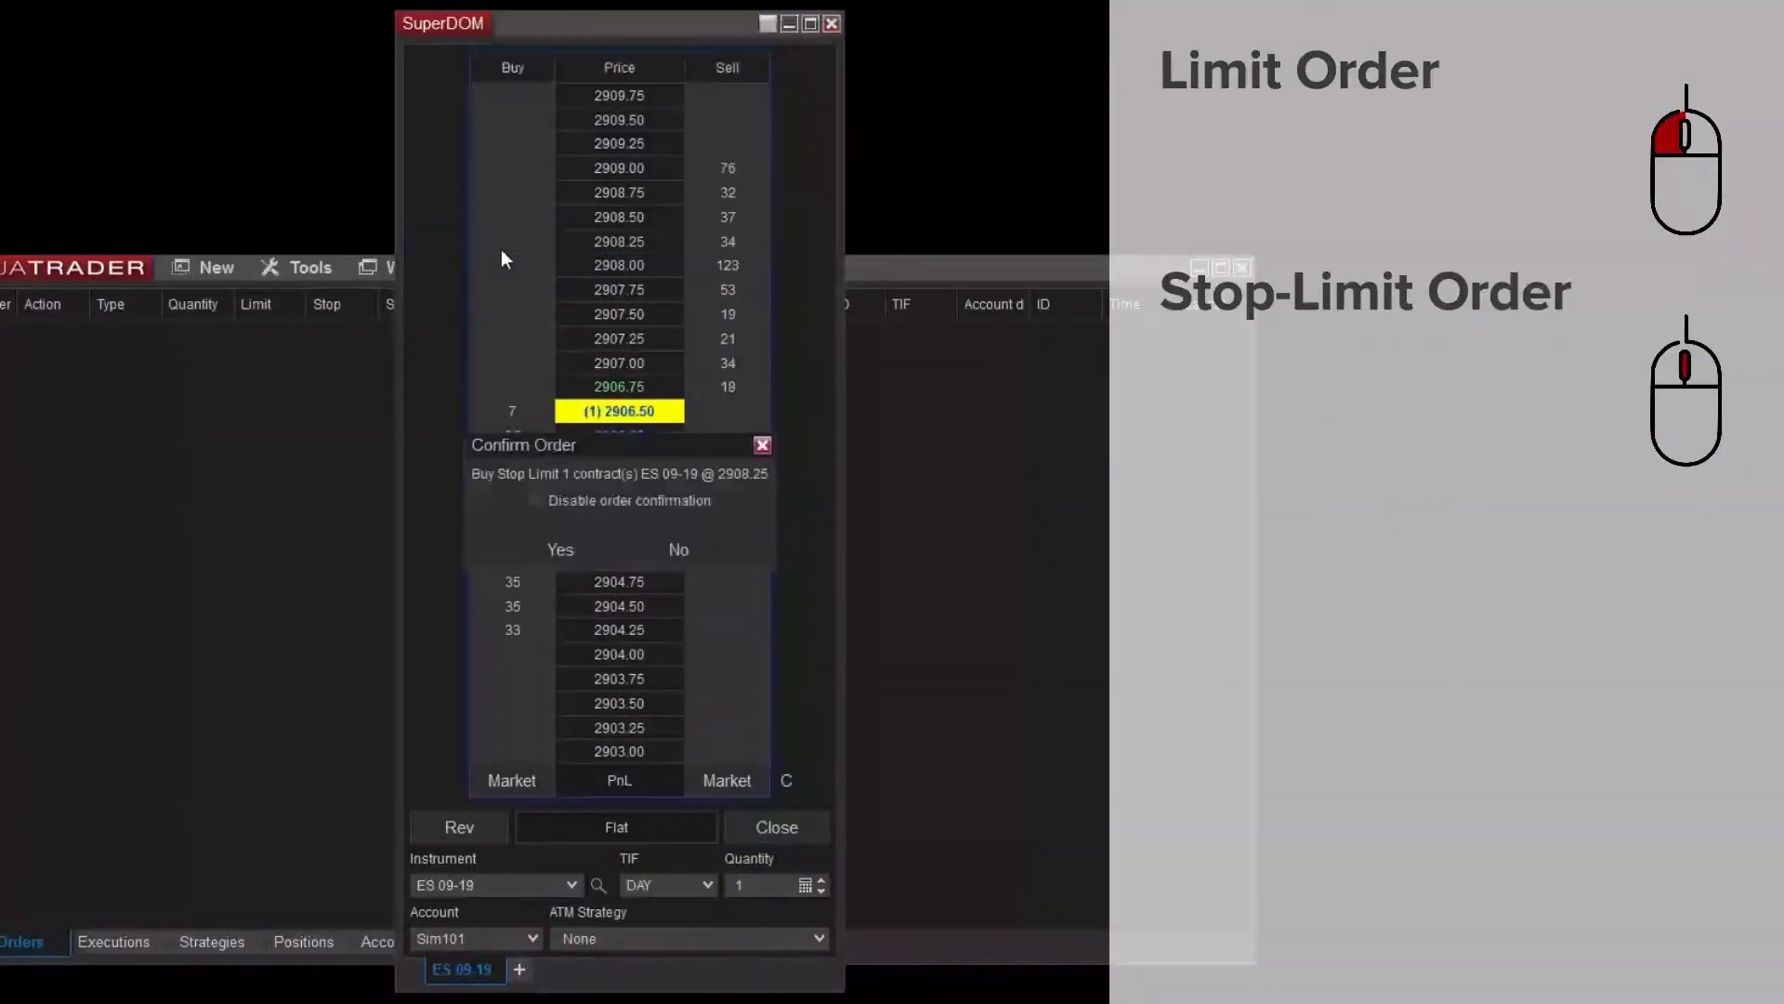
{"action": "left_click", "coordinate": [559, 549]}
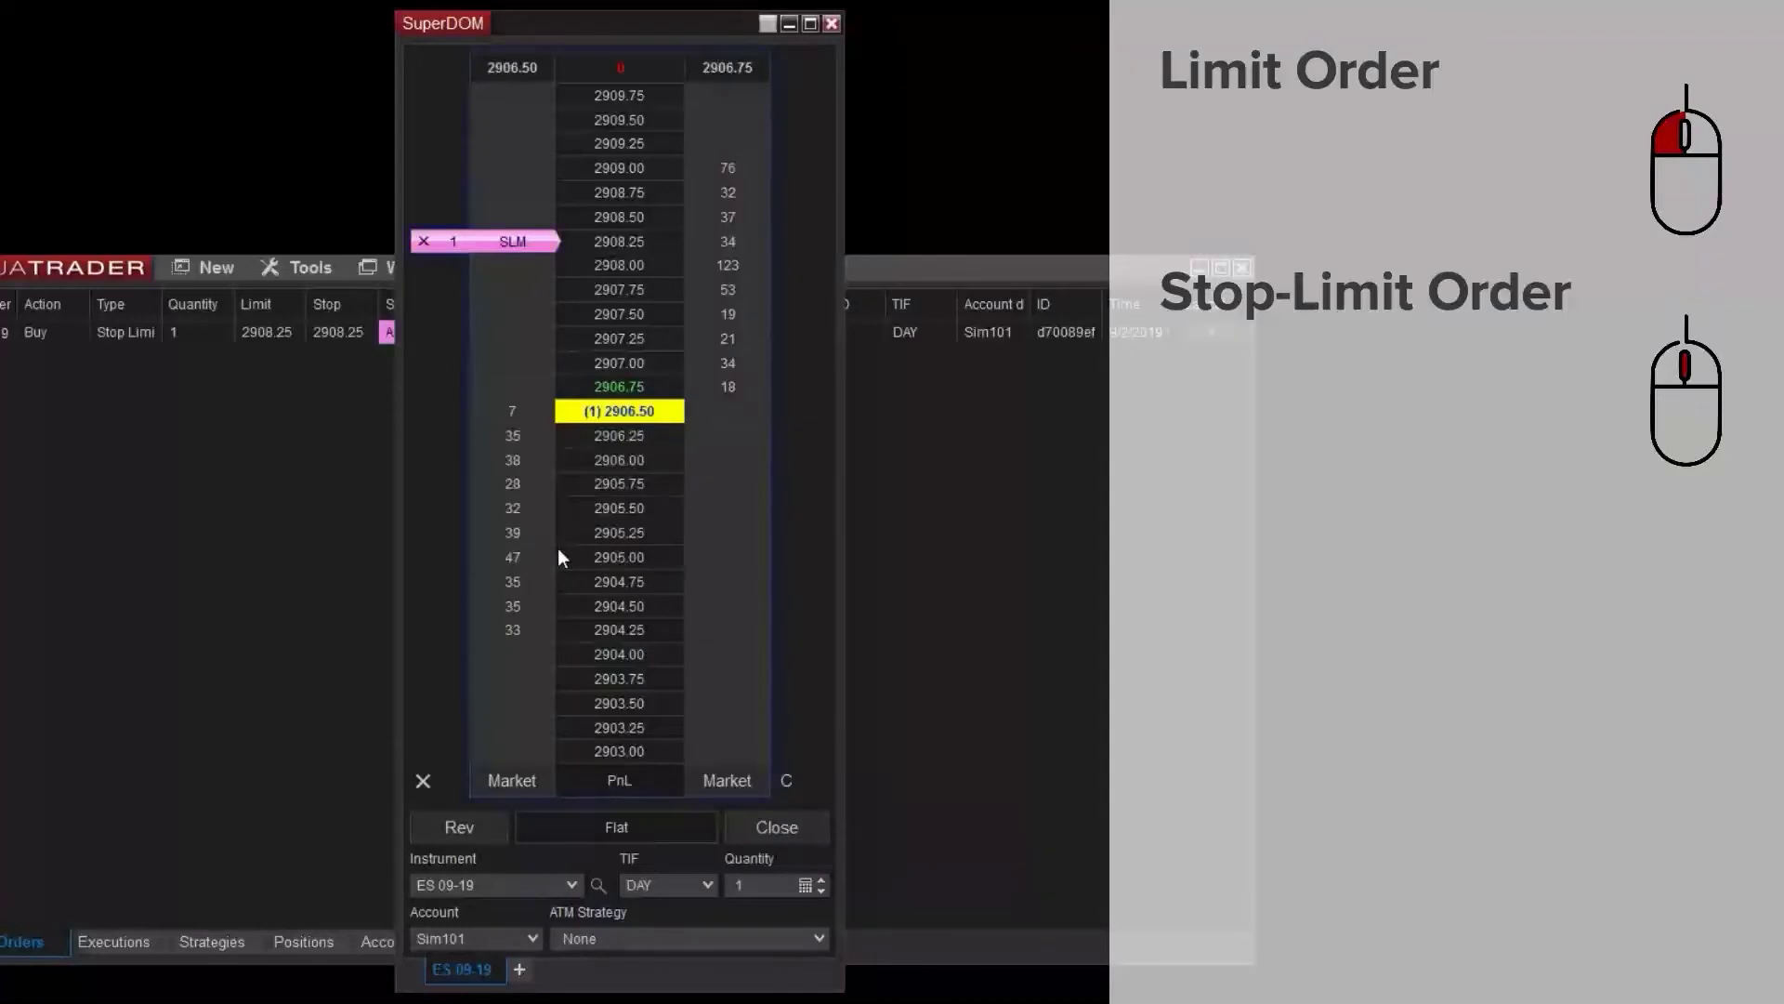
{"action": "middle_click", "coordinate": [745, 606]}
{"action": "left_click", "coordinate": [744, 607]}
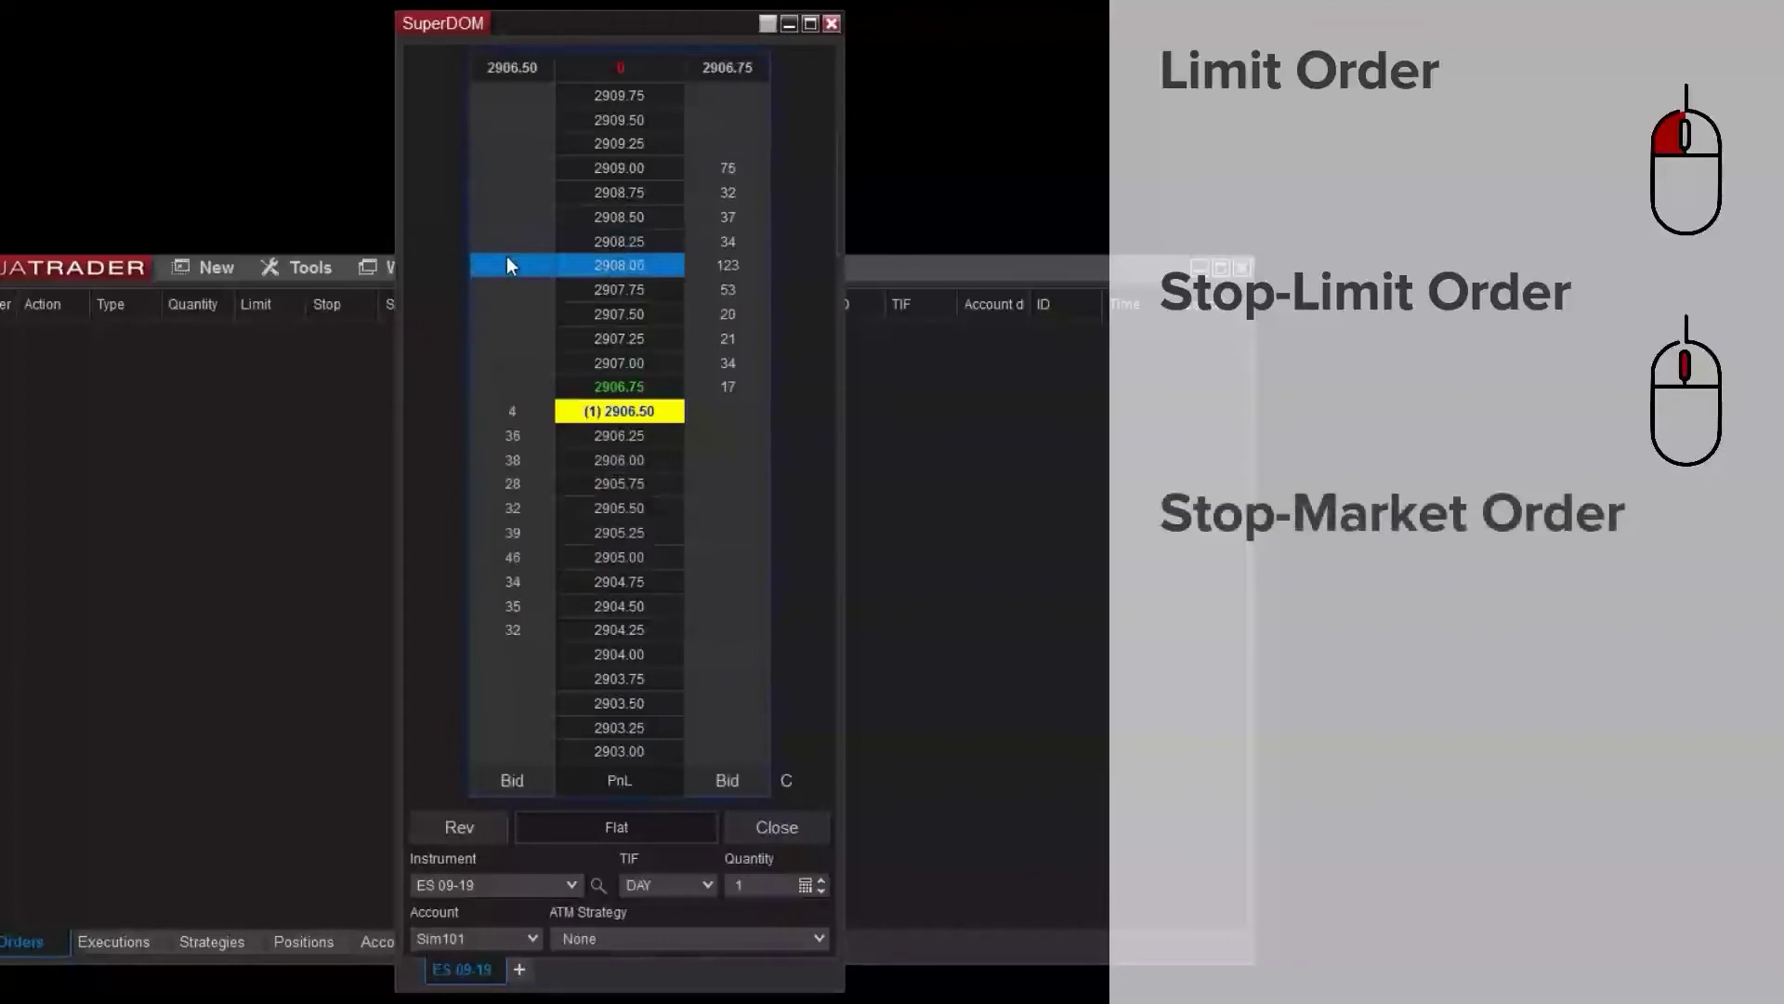
Place and confirm 1-contract stop-market orders to buy at 2908.00 and sell at 2904.50.
{"action": "middle_click", "coordinate": [508, 258], "text": "ctrl"}
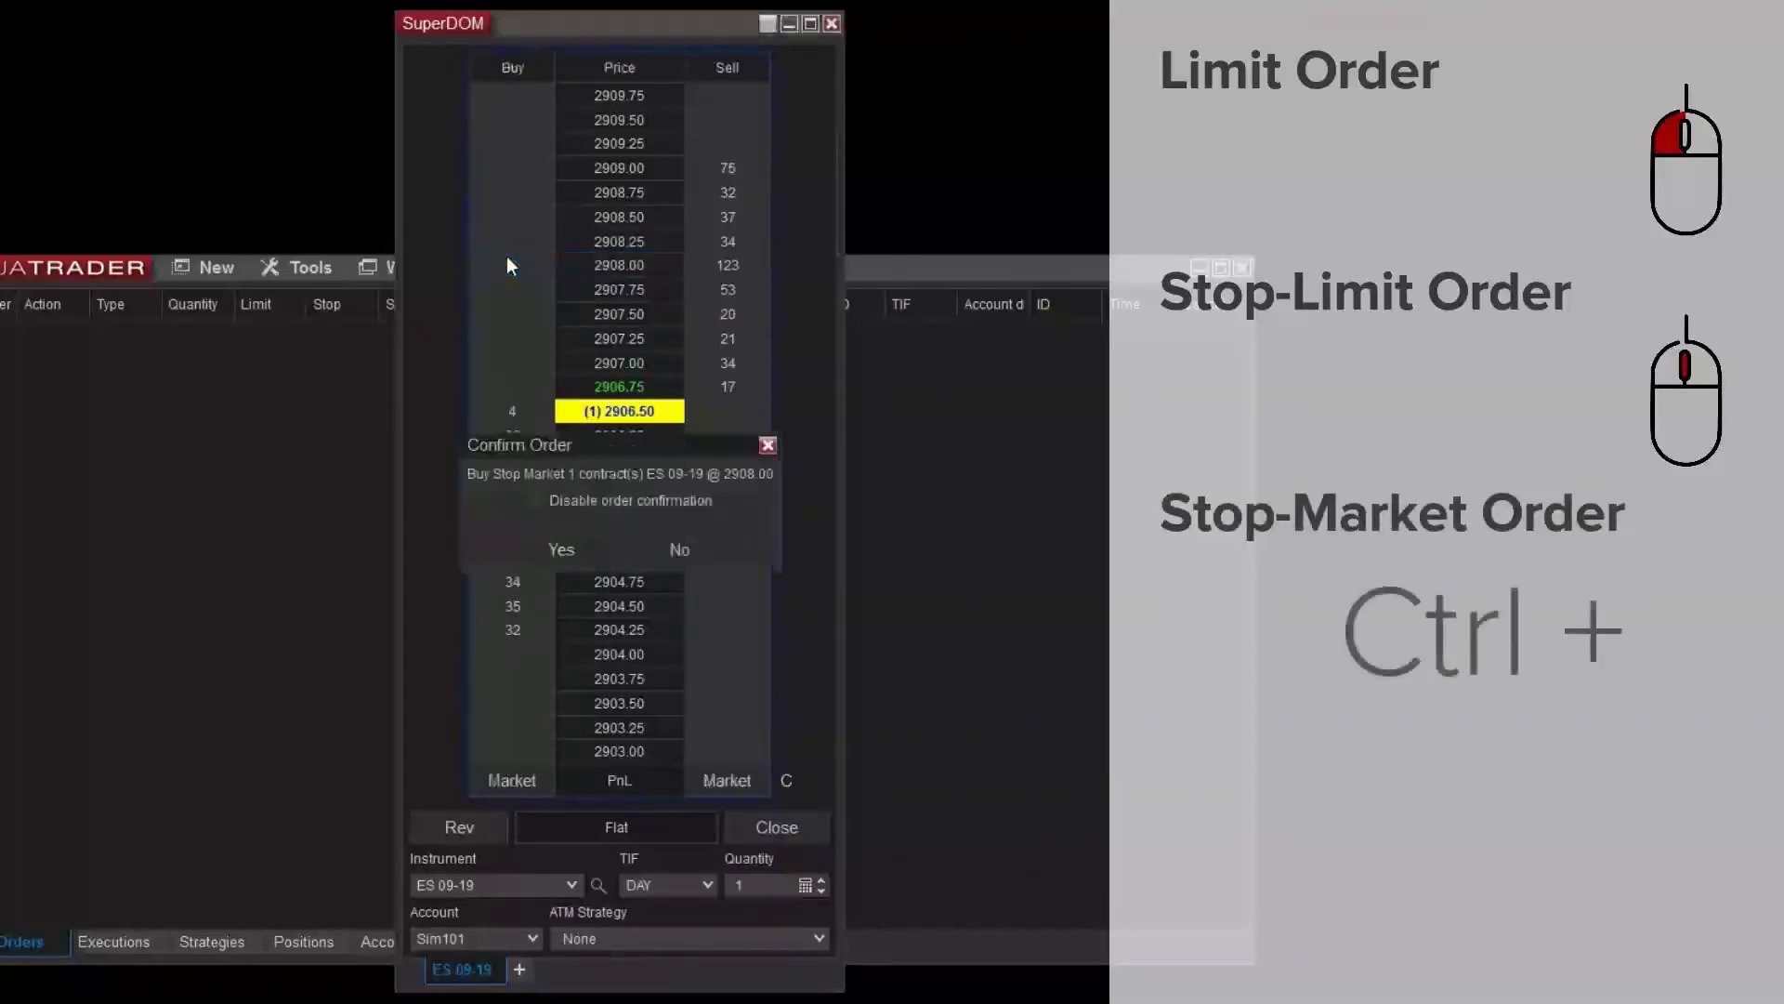
{"action": "left_click", "coordinate": [562, 550]}
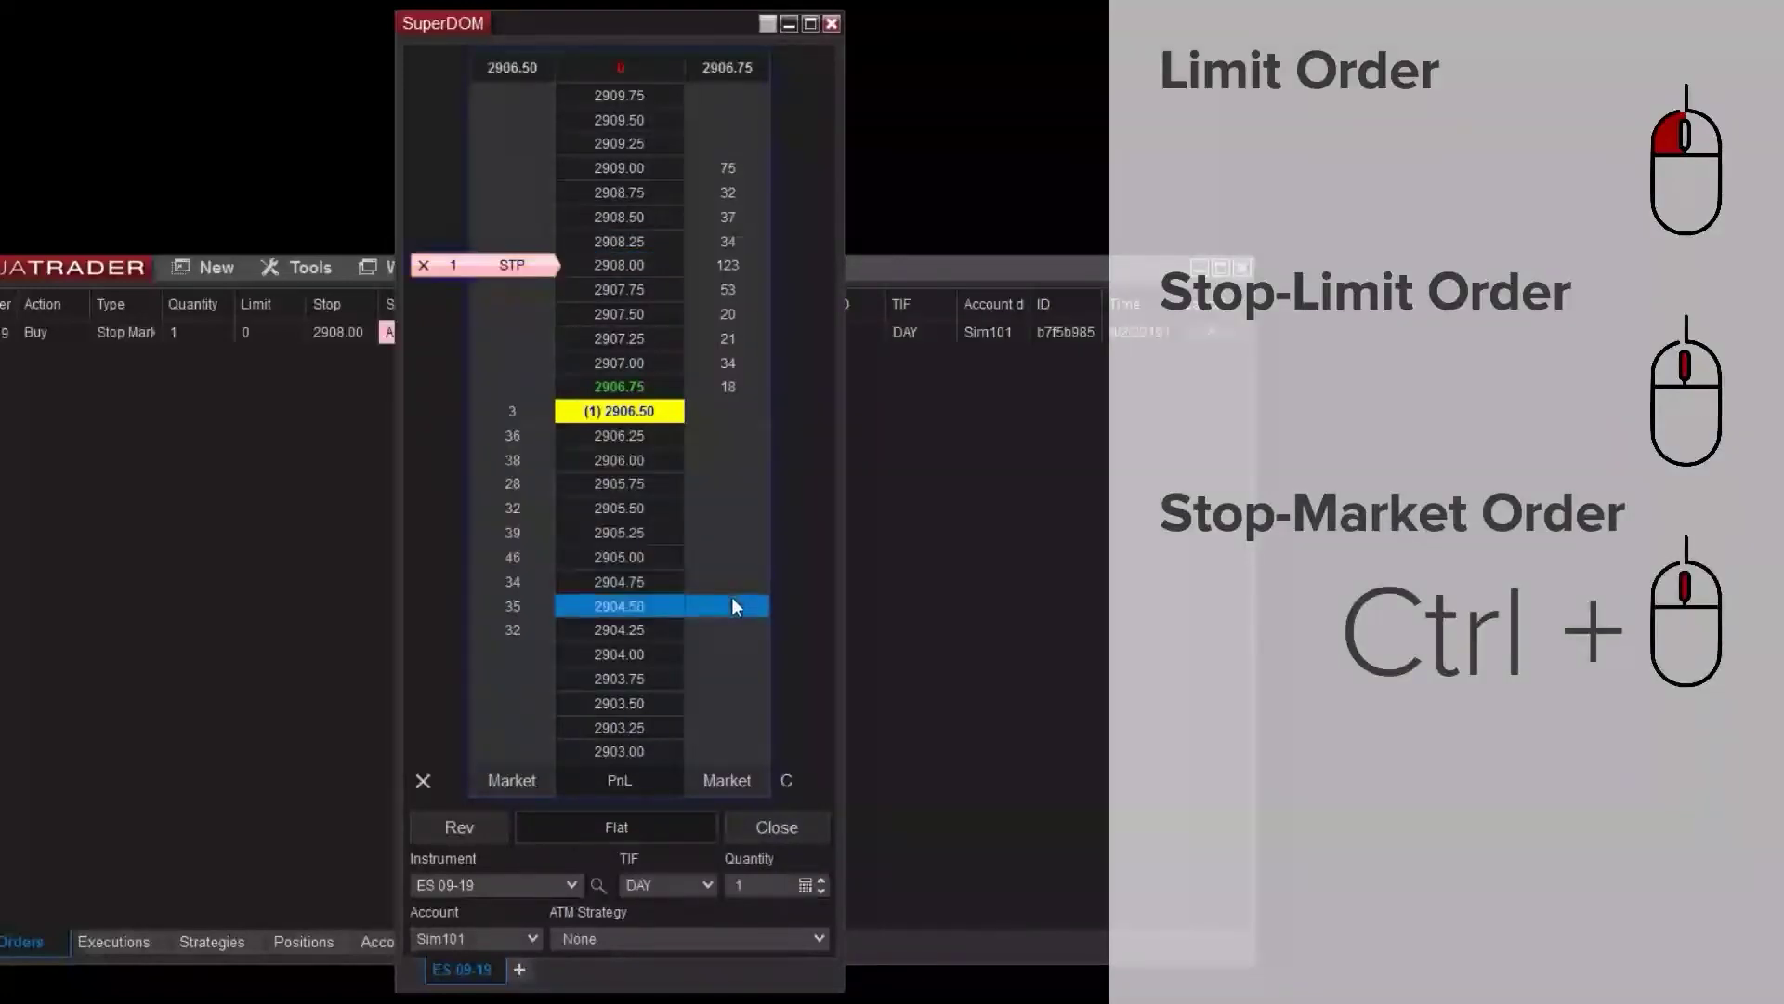
{"action": "middle_click", "coordinate": [734, 605], "text": "ctrl"}
{"action": "left_click", "coordinate": [569, 548]}
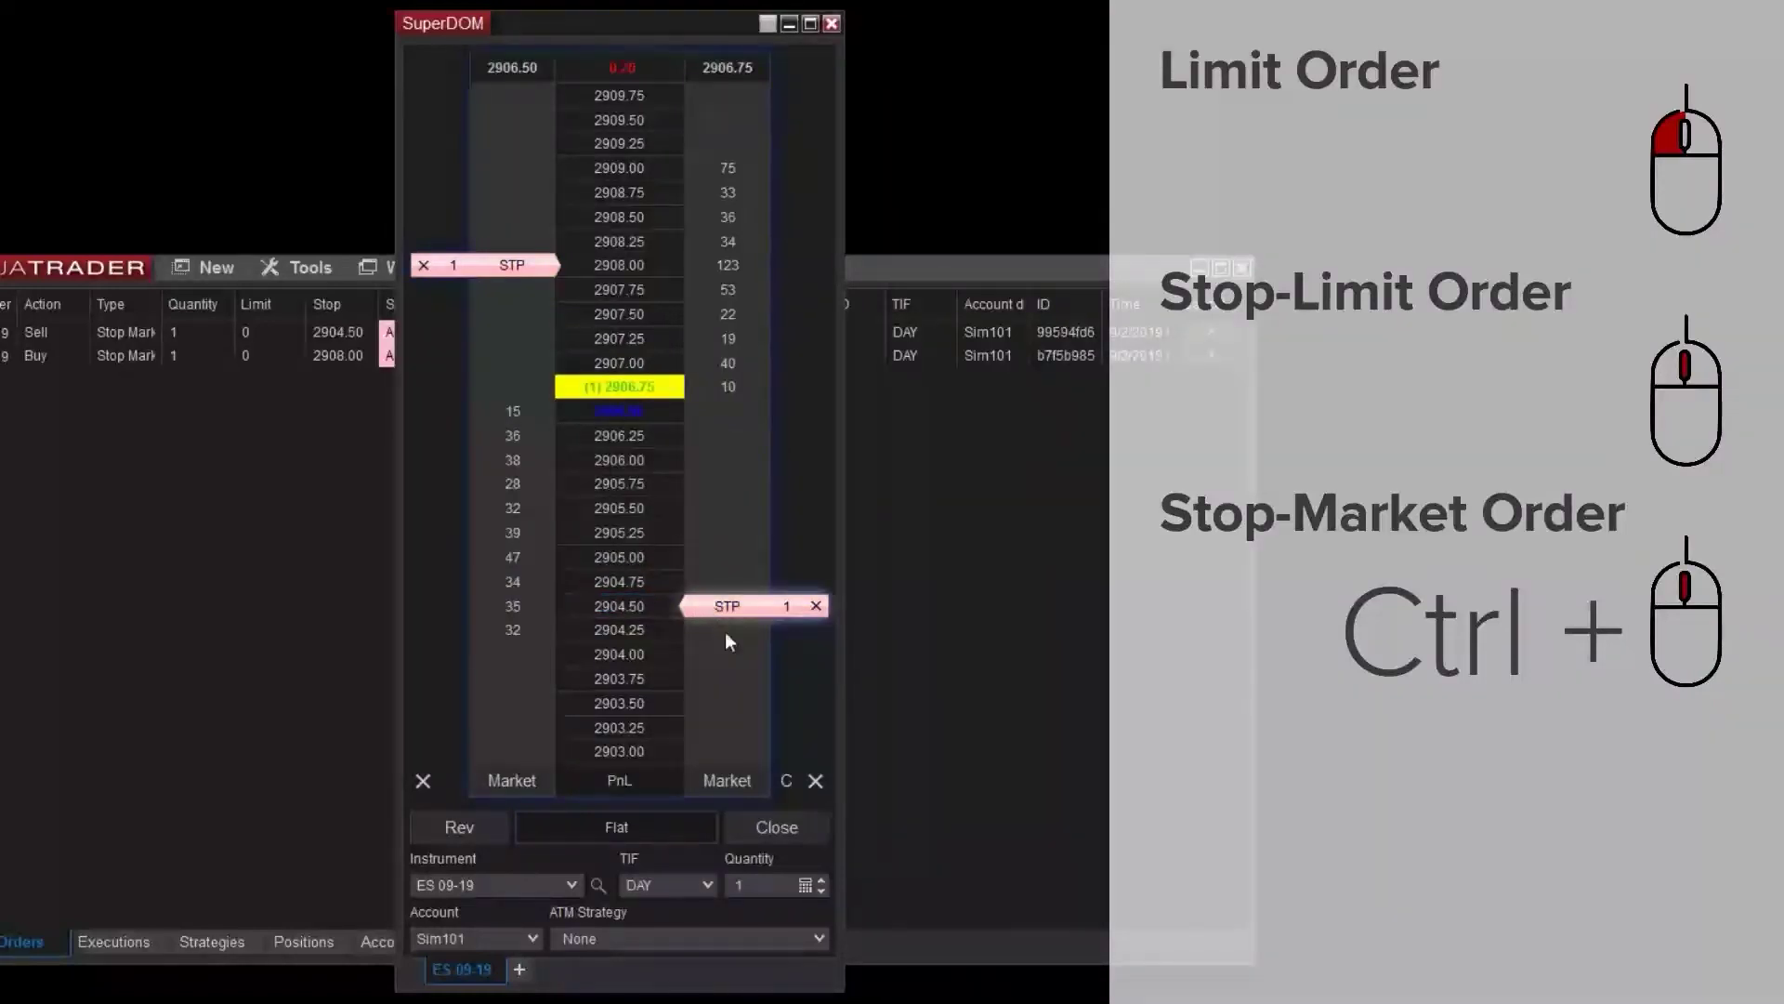
Cancel the stop orders and place 1-contract MIT orders to buy at 2904.00 and sell at 2908.75.
{"action": "left_click", "coordinate": [808, 827]}
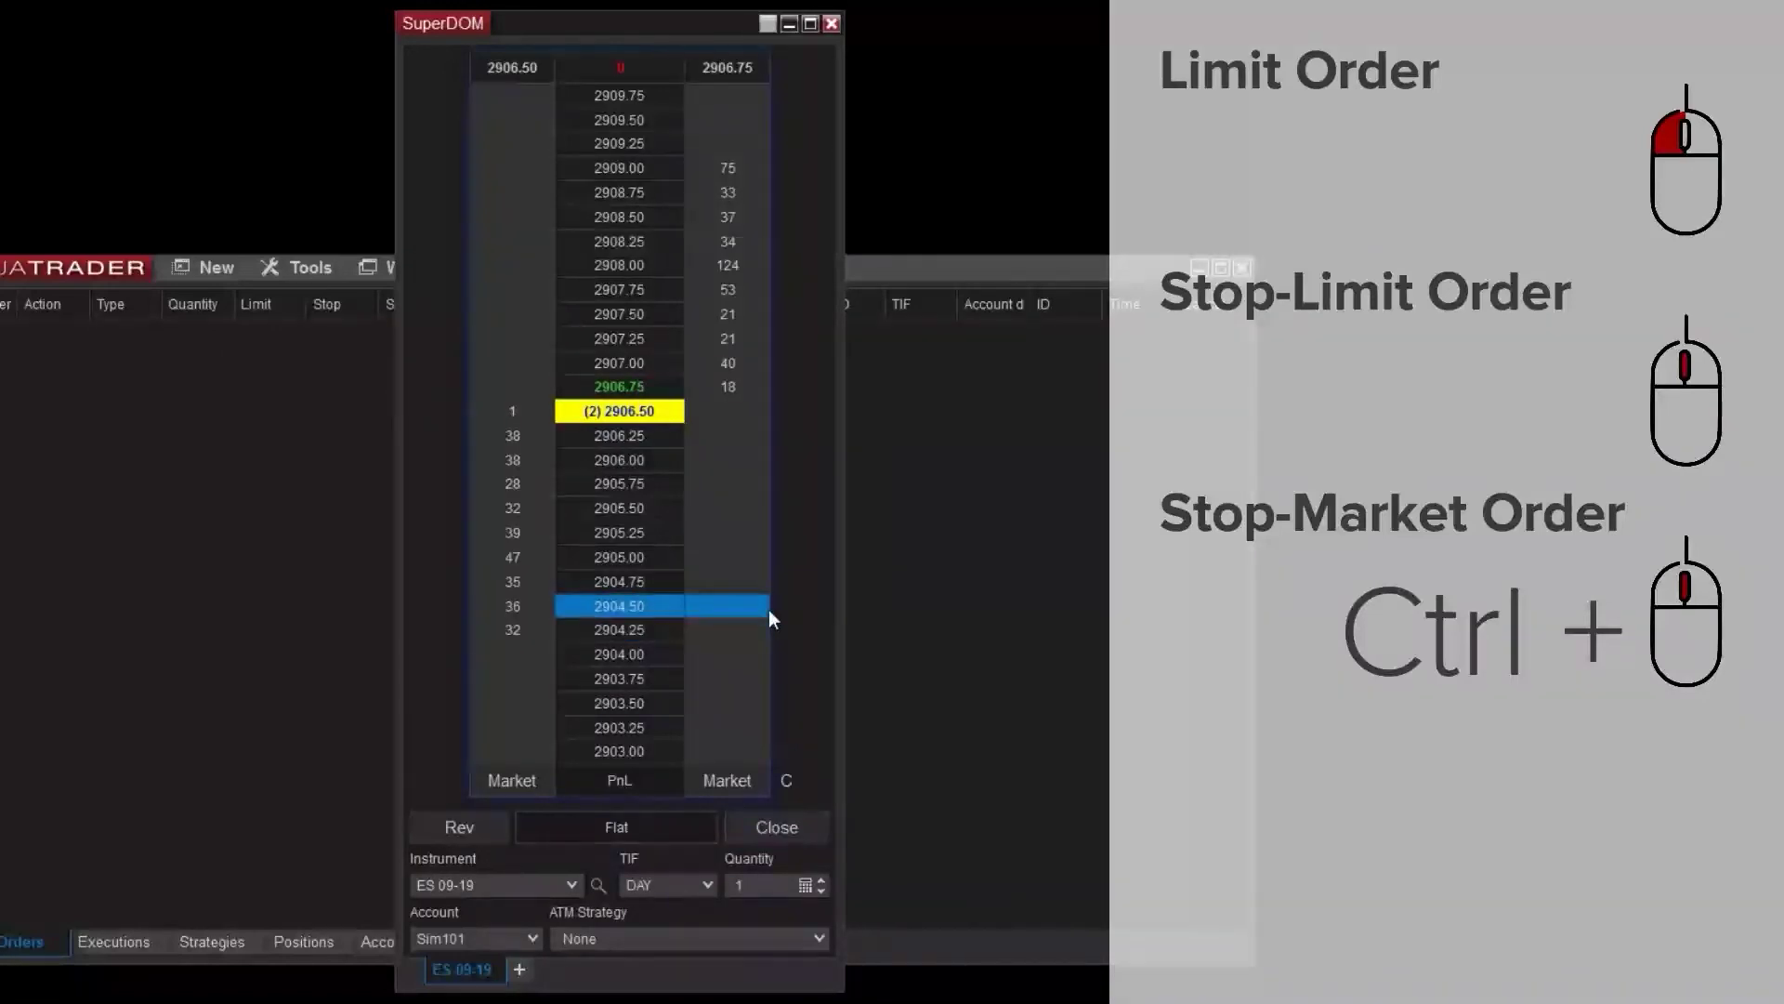
{"action": "middle_click", "coordinate": [505, 668], "text": "ctrl"}
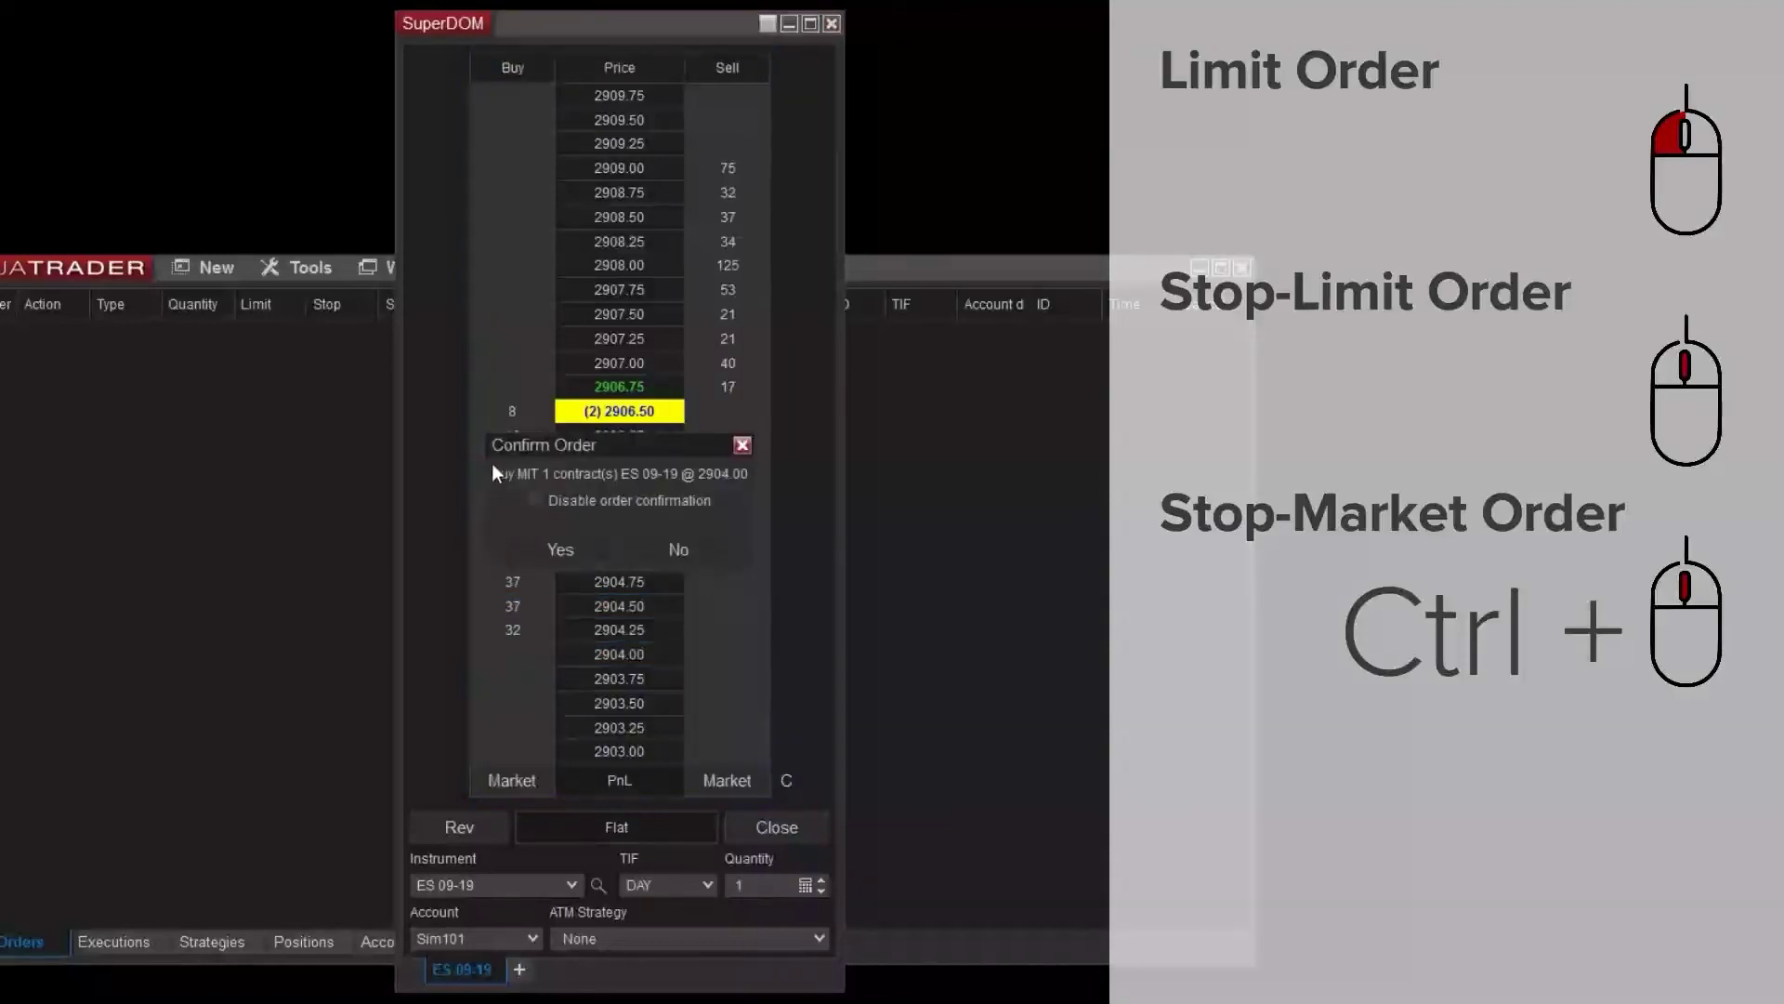
{"action": "left_click", "coordinate": [562, 550]}
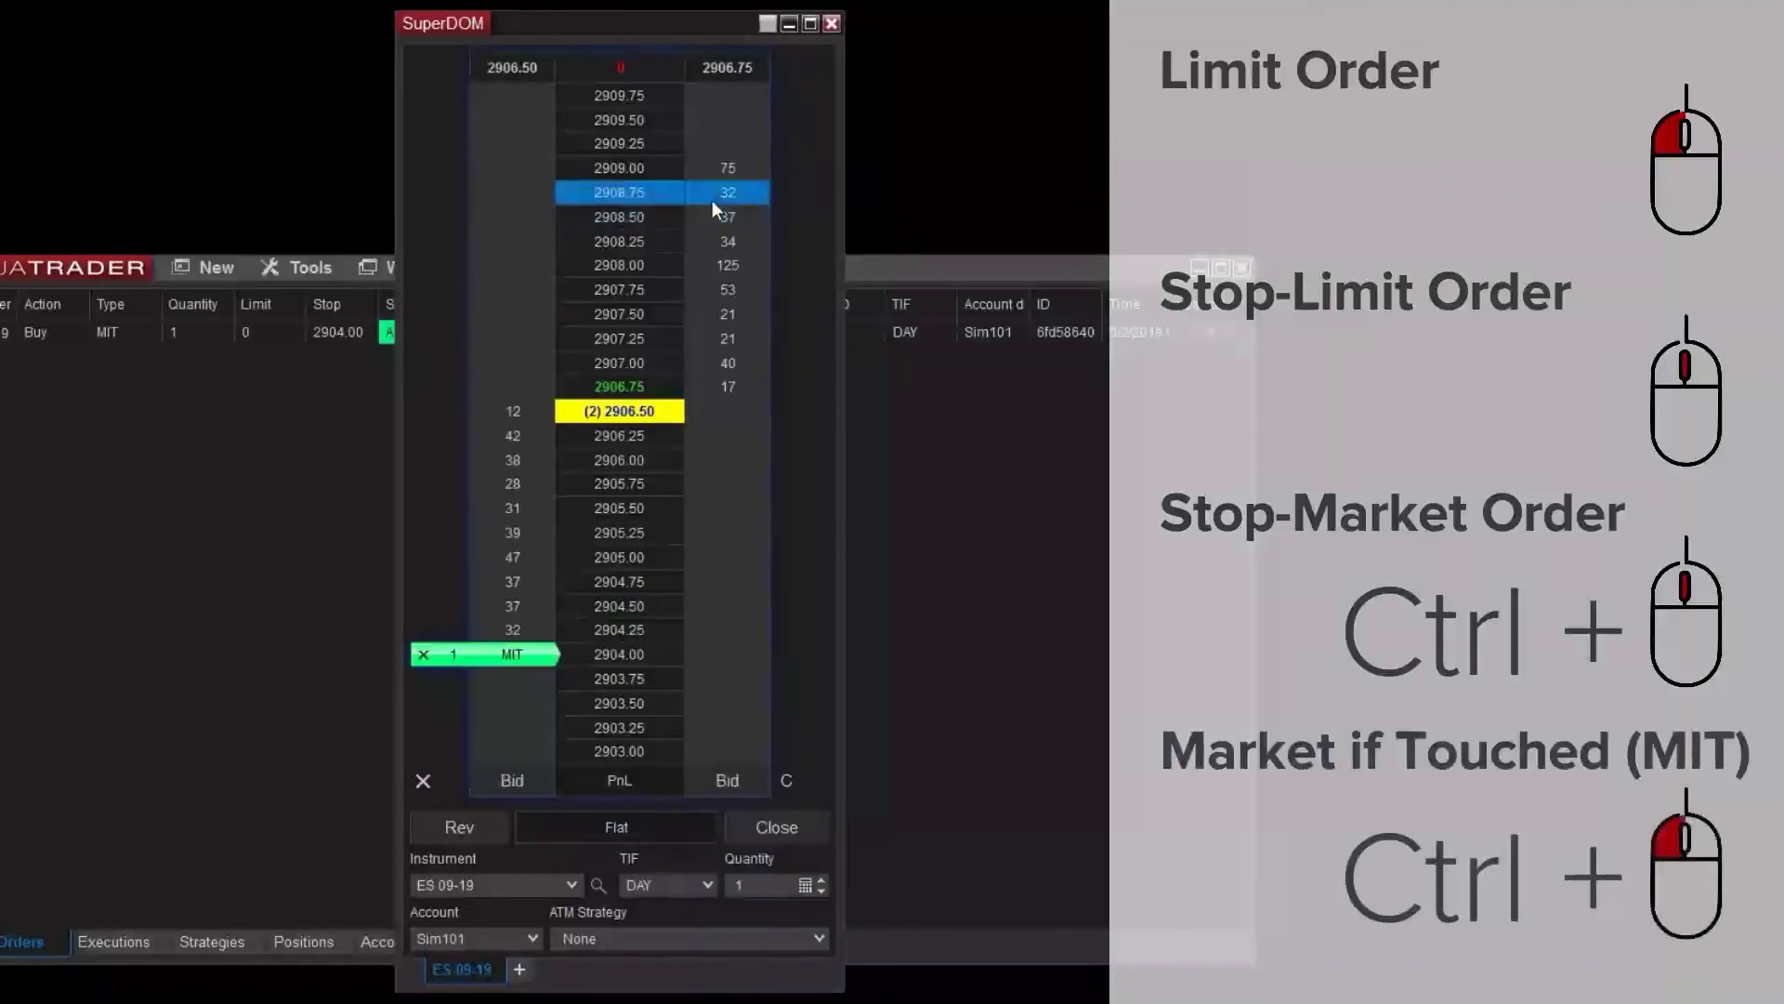
{"action": "left_click", "coordinate": [712, 199], "text": "ctrl"}
{"action": "left_click", "coordinate": [578, 543]}
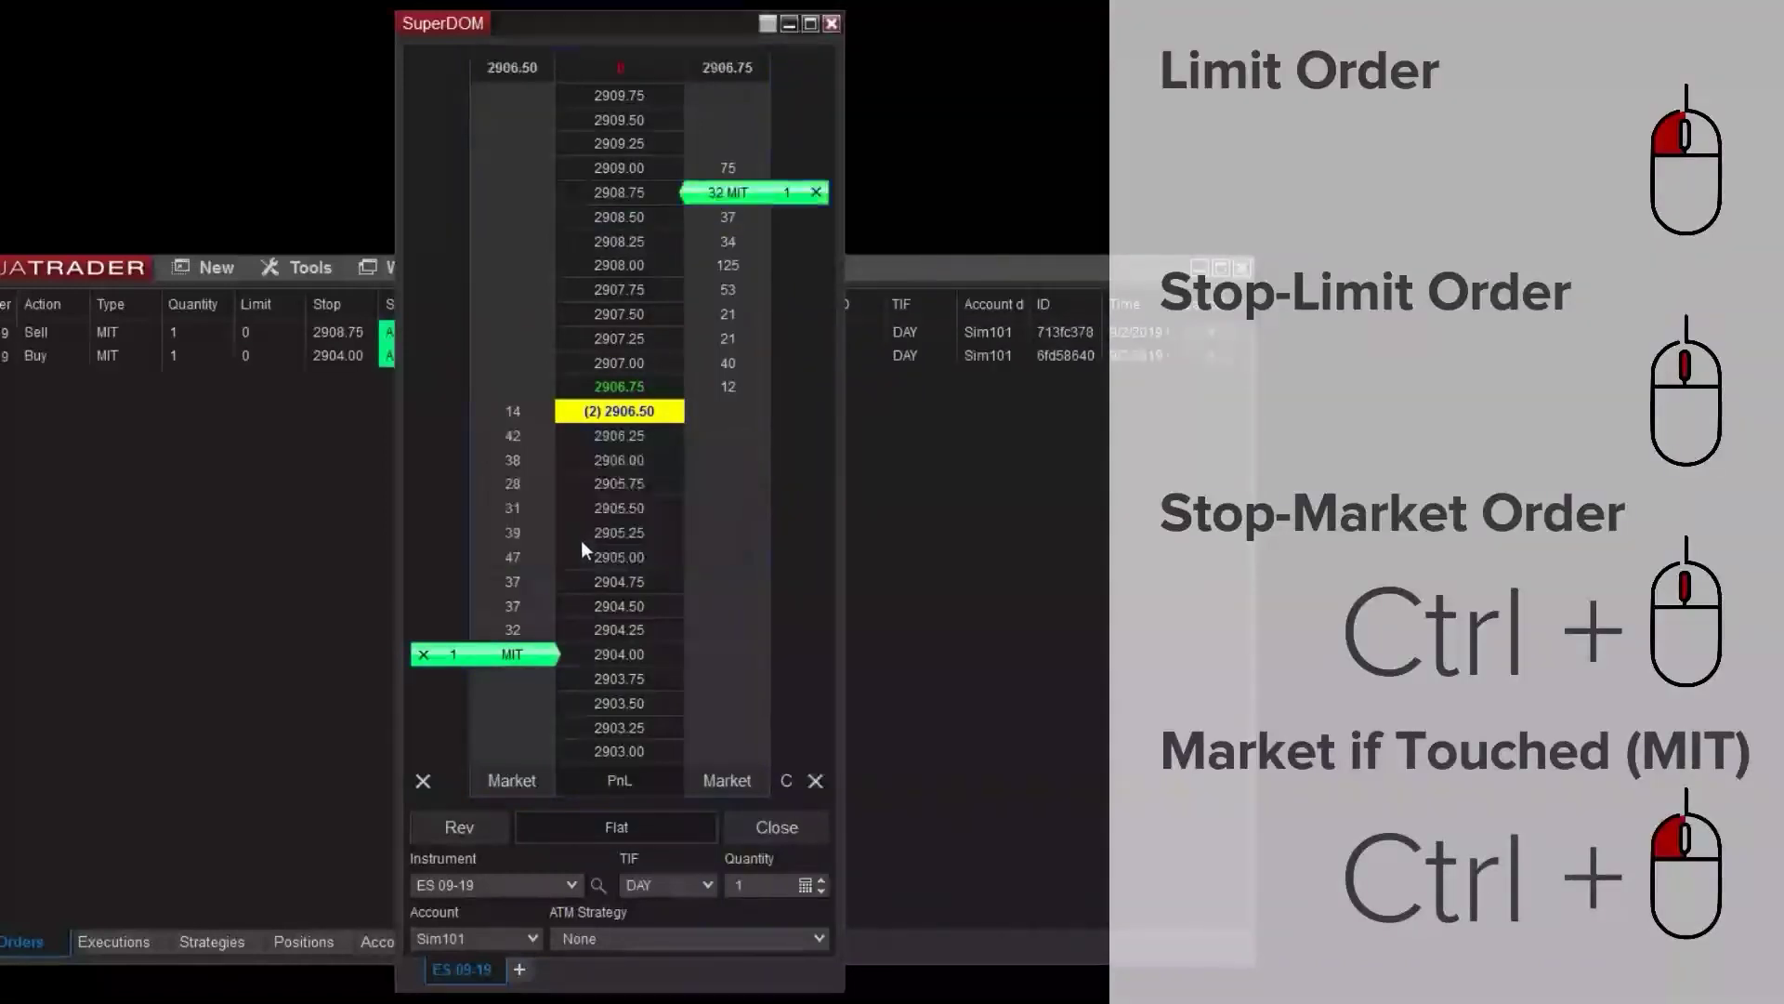